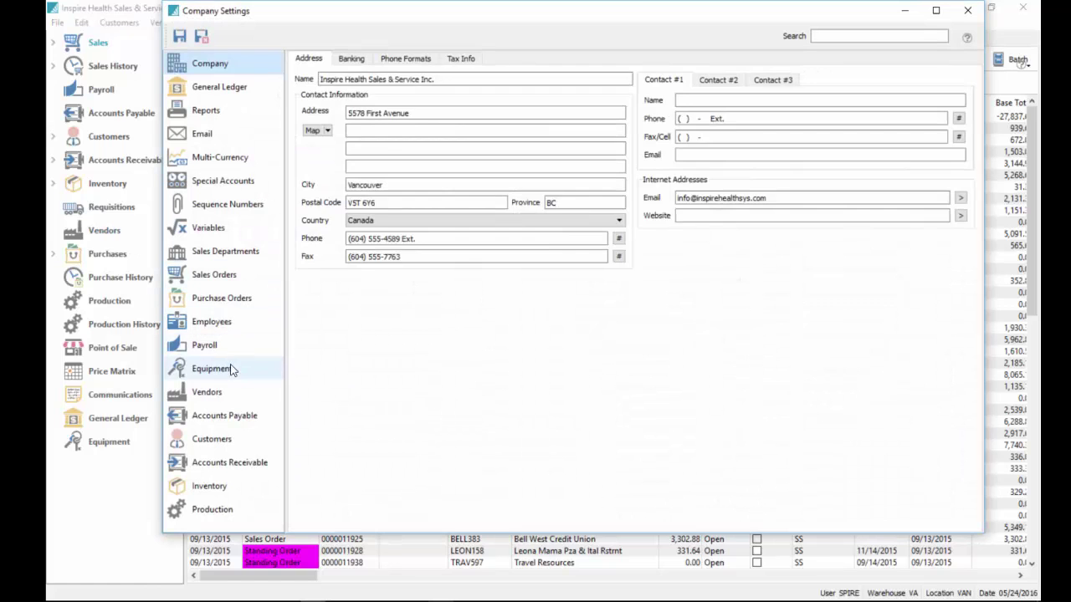
Show the Equipment custom labels, widen their Text column, and move the settings window aside
click(231, 370)
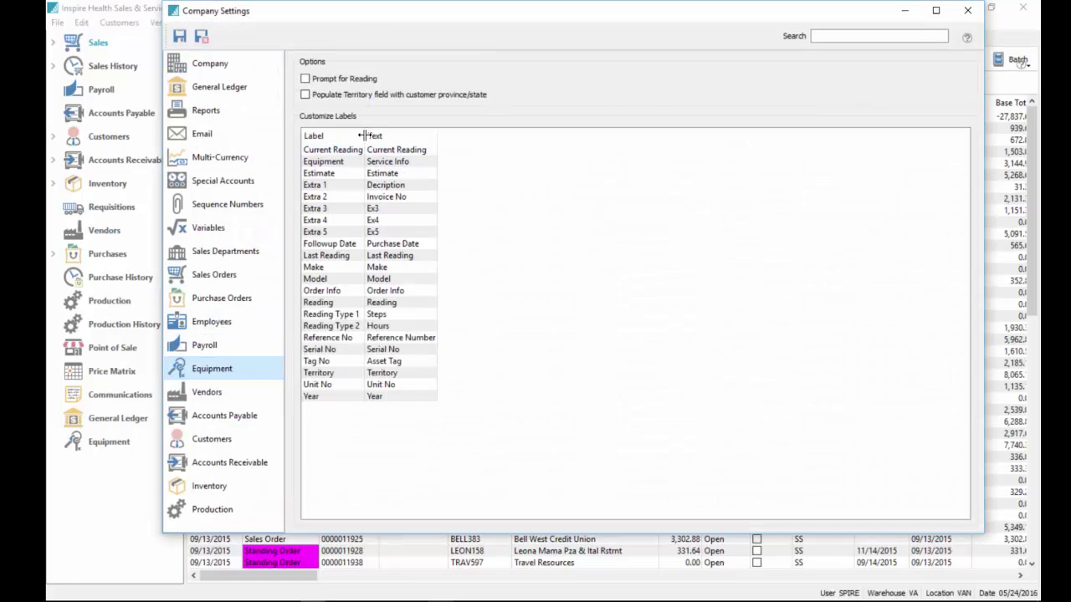
drag(364, 136, 385, 132)
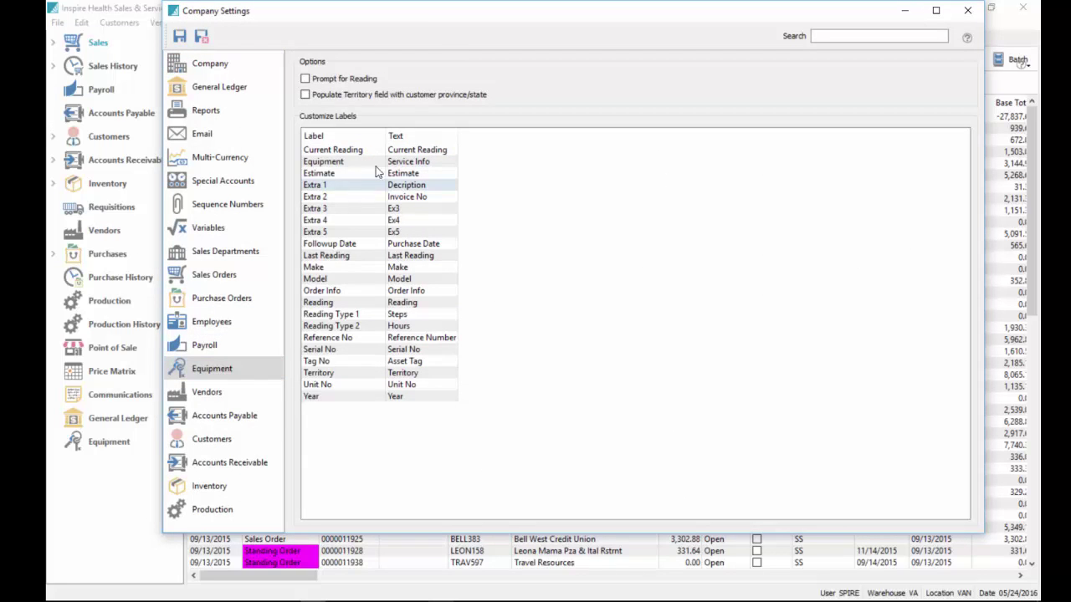
drag(437, 24, 1070, 104)
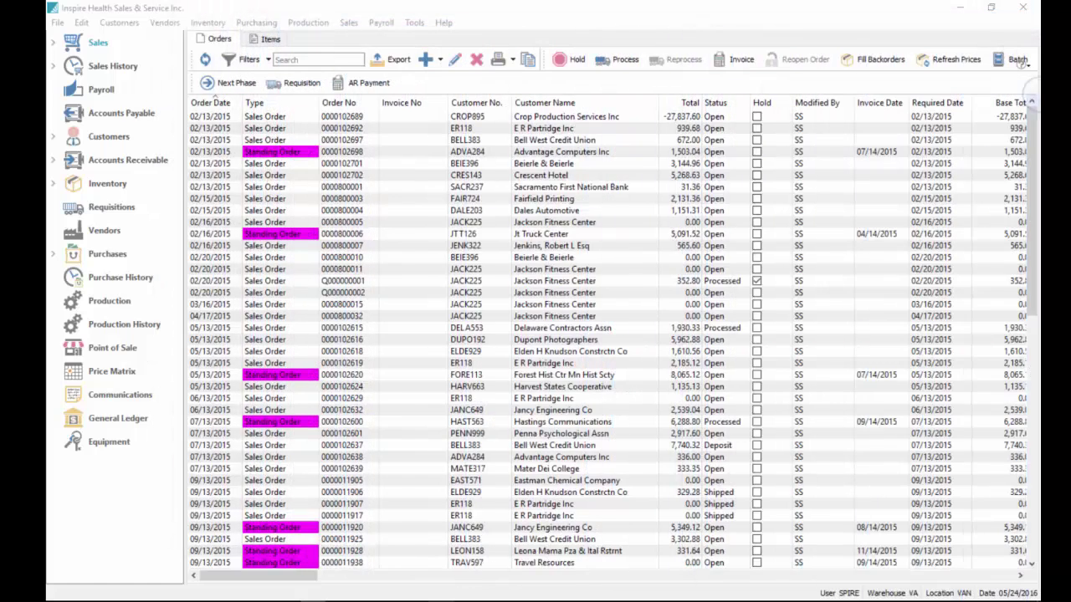
double_click(260, 174)
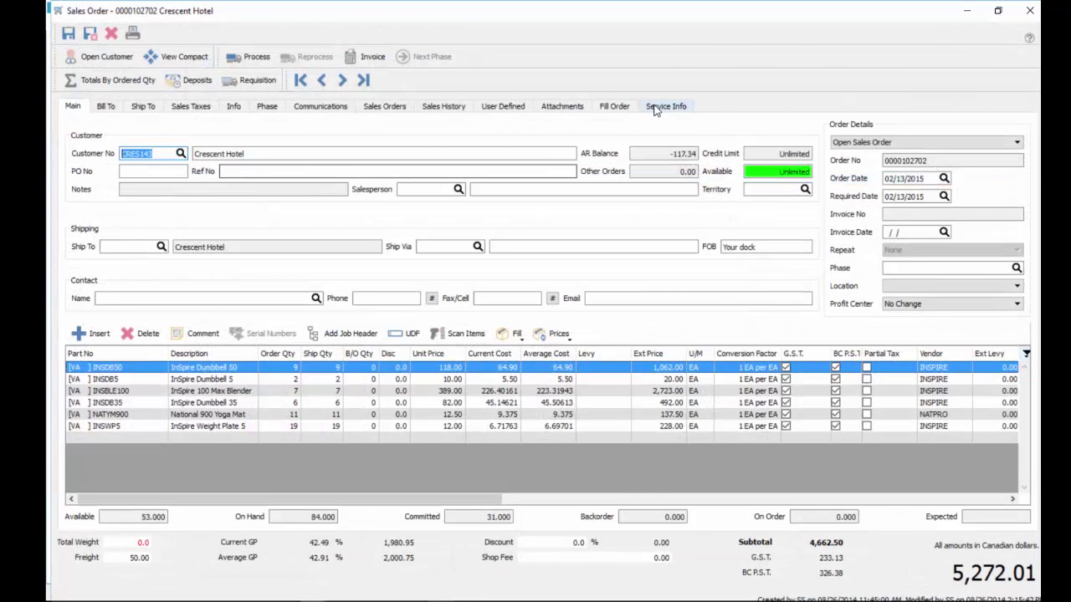
click(671, 110)
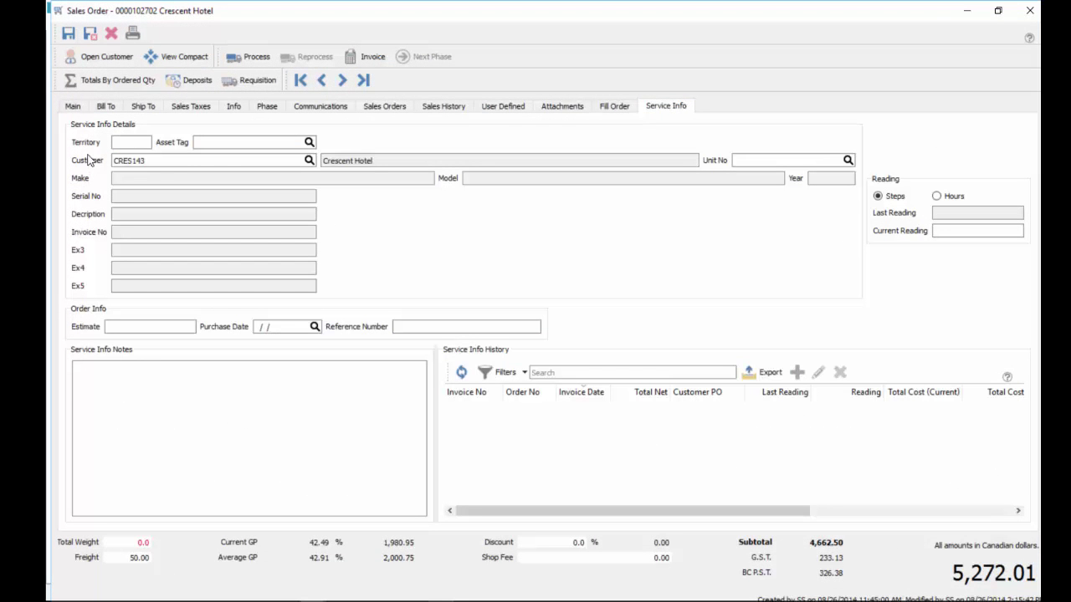
drag(1040, 159, 892, 32)
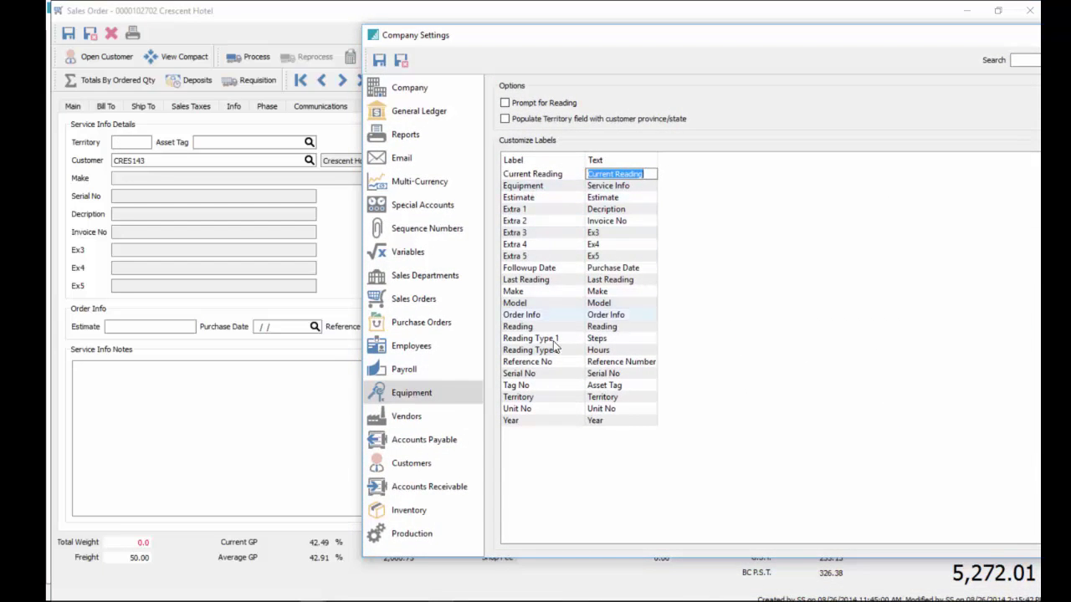
click(619, 232)
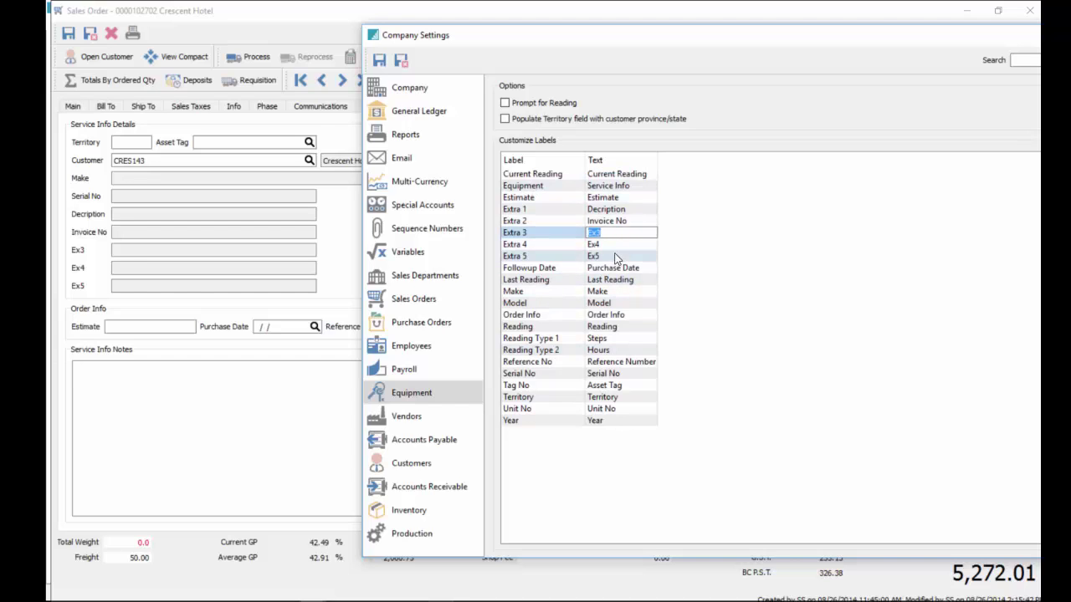
key(Down)
key(Down)
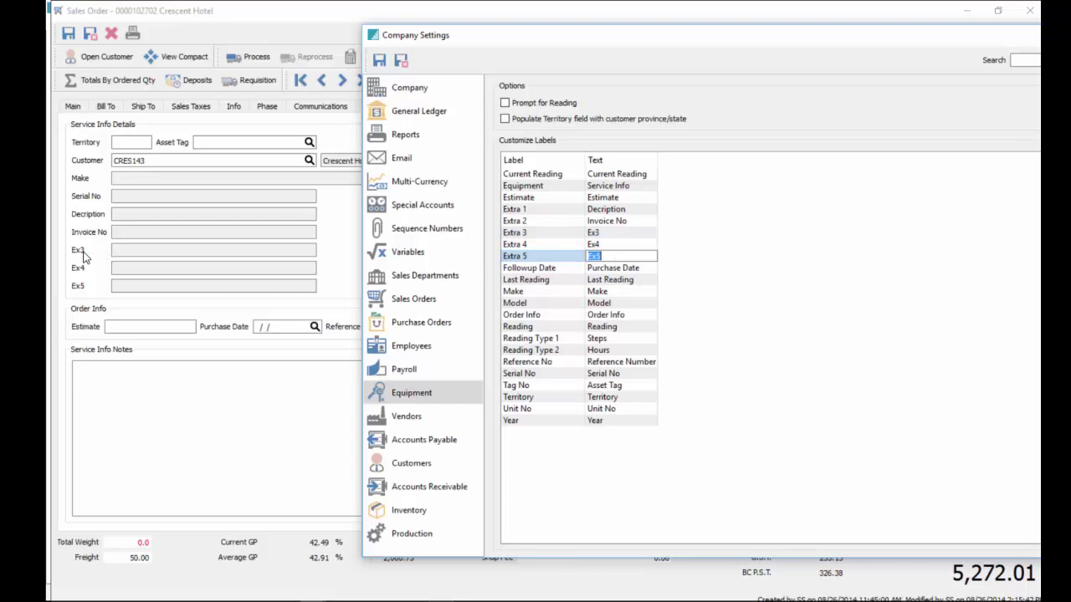
click(625, 255)
drag(601, 258, 556, 260)
click(379, 64)
drag(457, 42, 1040, 71)
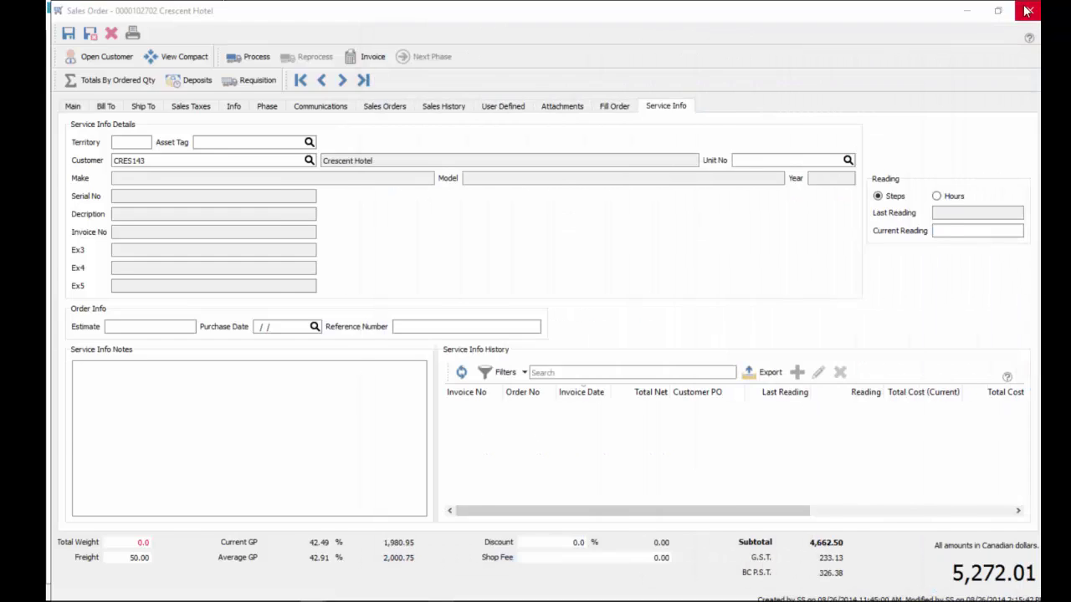
click(1029, 10)
double_click(282, 164)
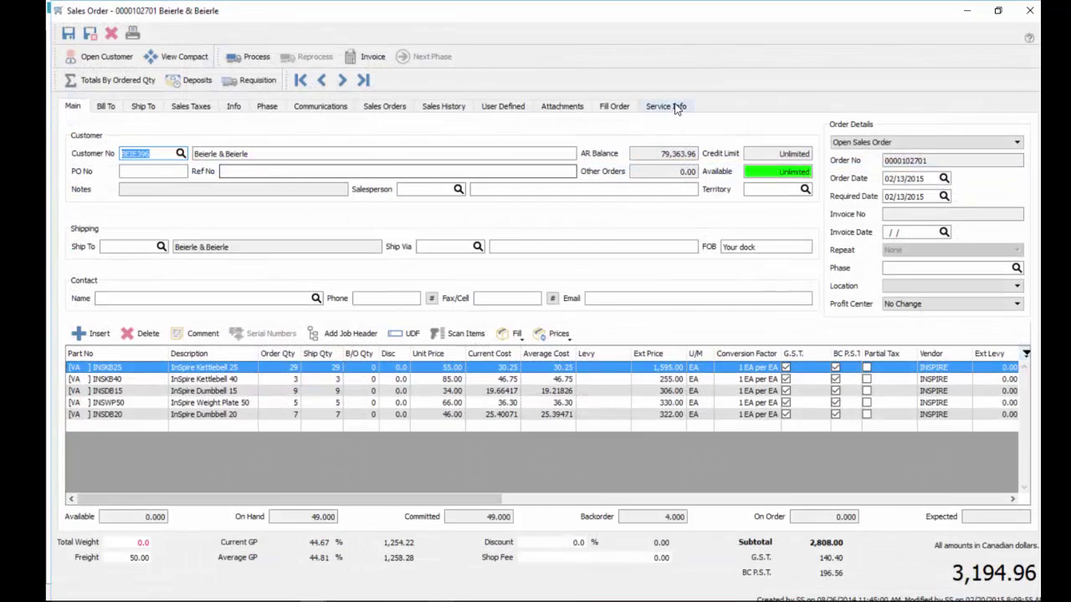
click(665, 106)
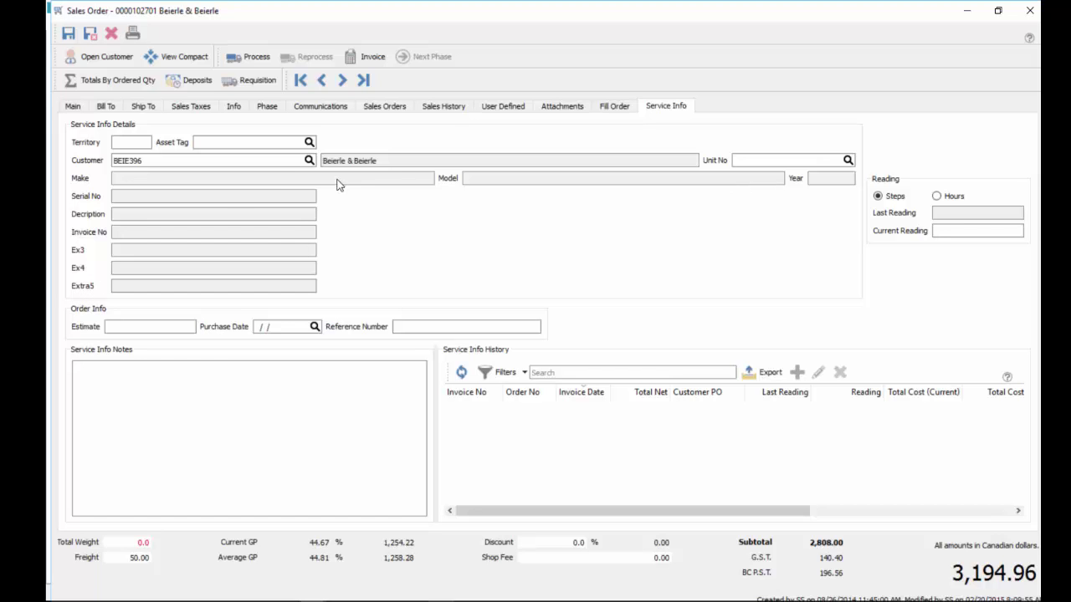
drag(1040, 84, 877, 50)
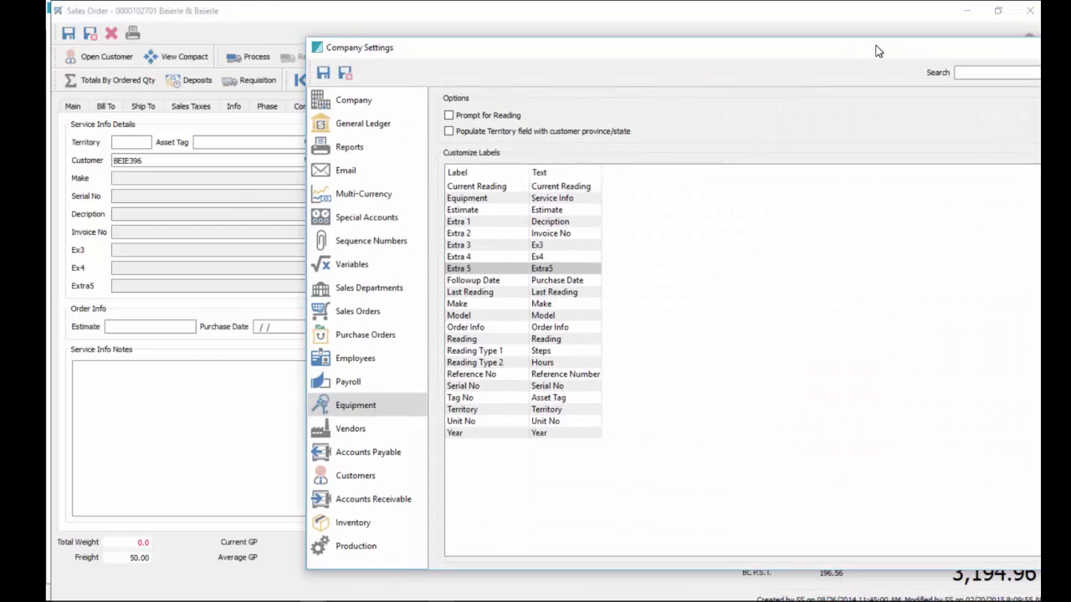
Check the Current Reading, Estimate, Extra 1, Extra 3 and Extra 5 labels, then close the Beierle & Beierle order
click(472, 199)
click(474, 190)
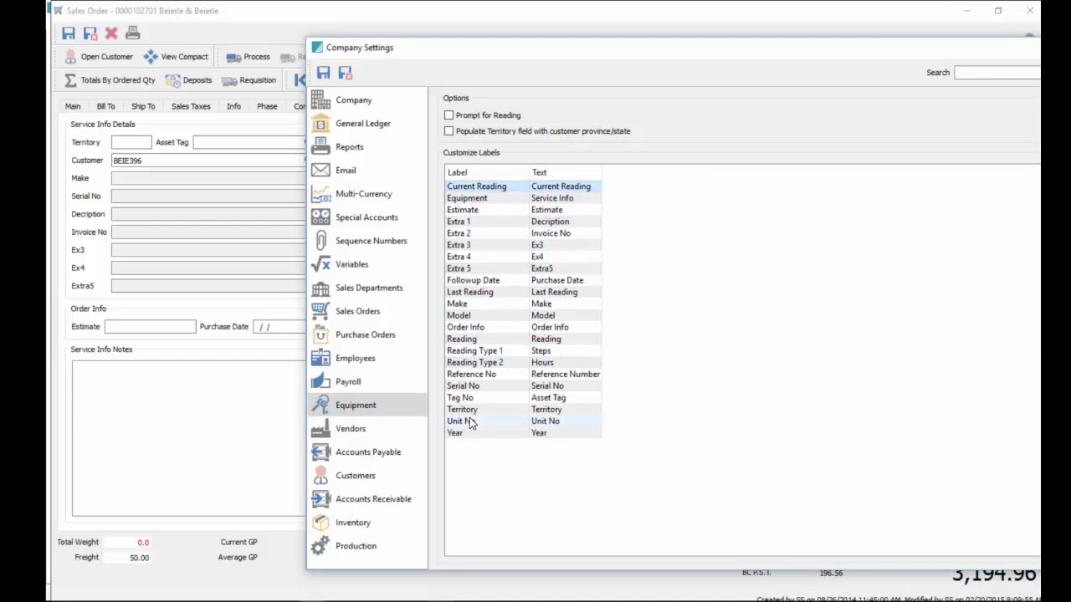
click(564, 187)
click(566, 210)
click(566, 222)
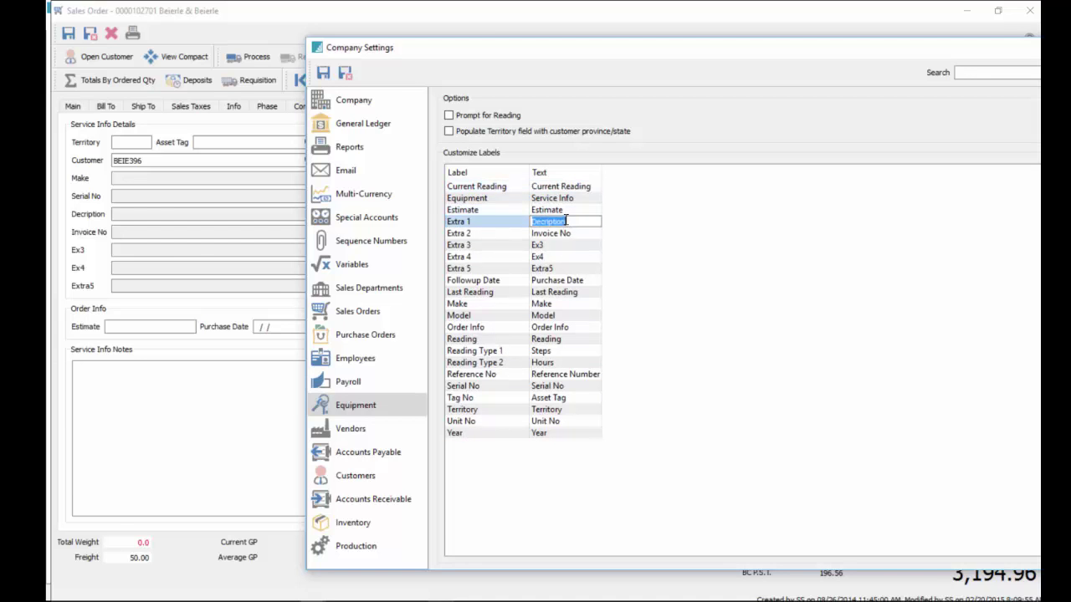
click(566, 245)
click(563, 269)
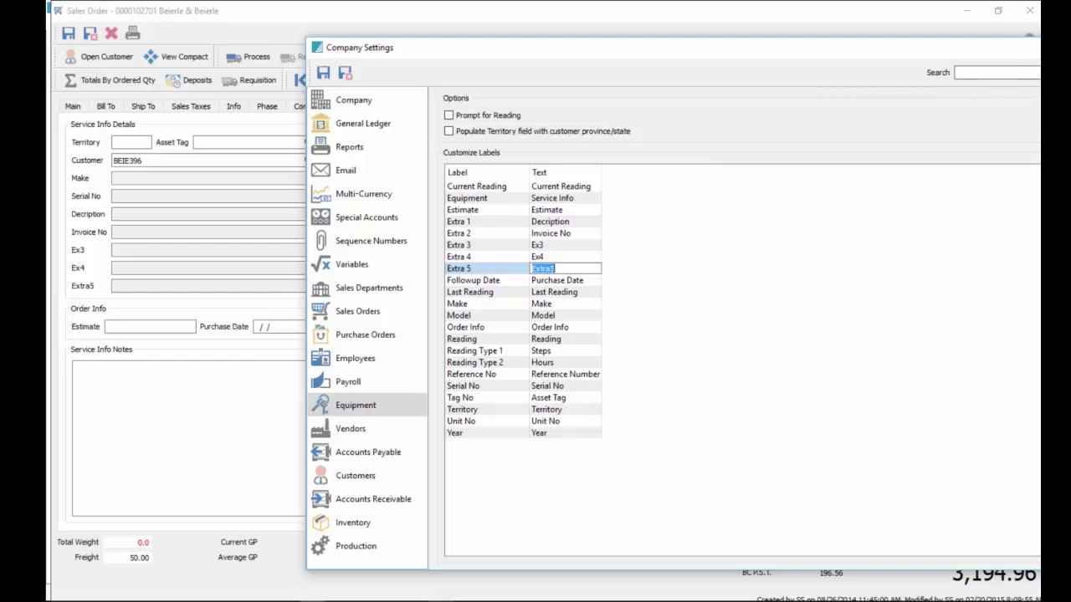
click(743, 22)
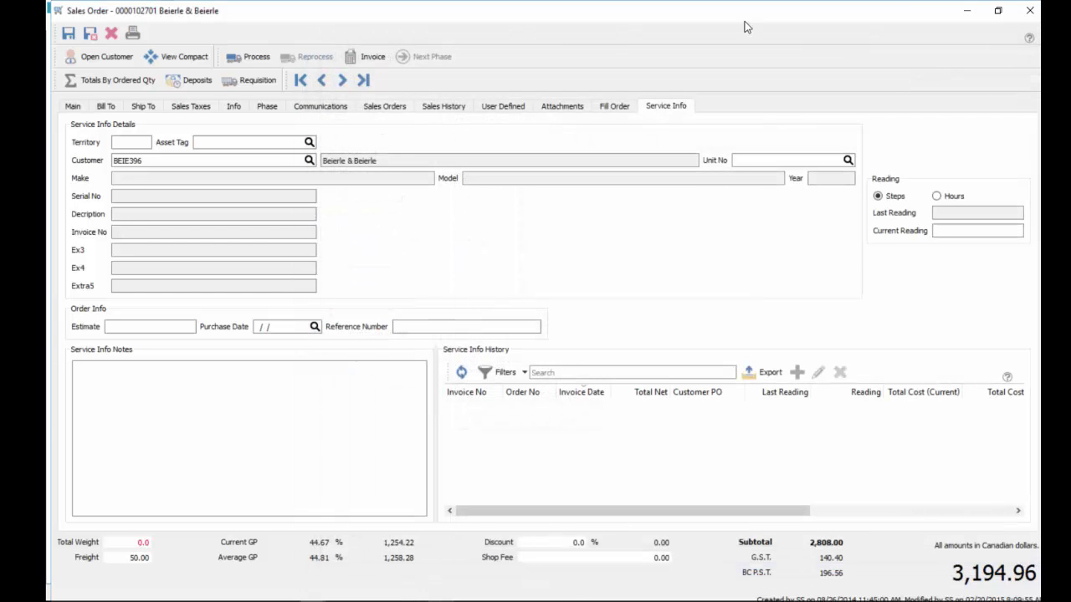
click(1030, 11)
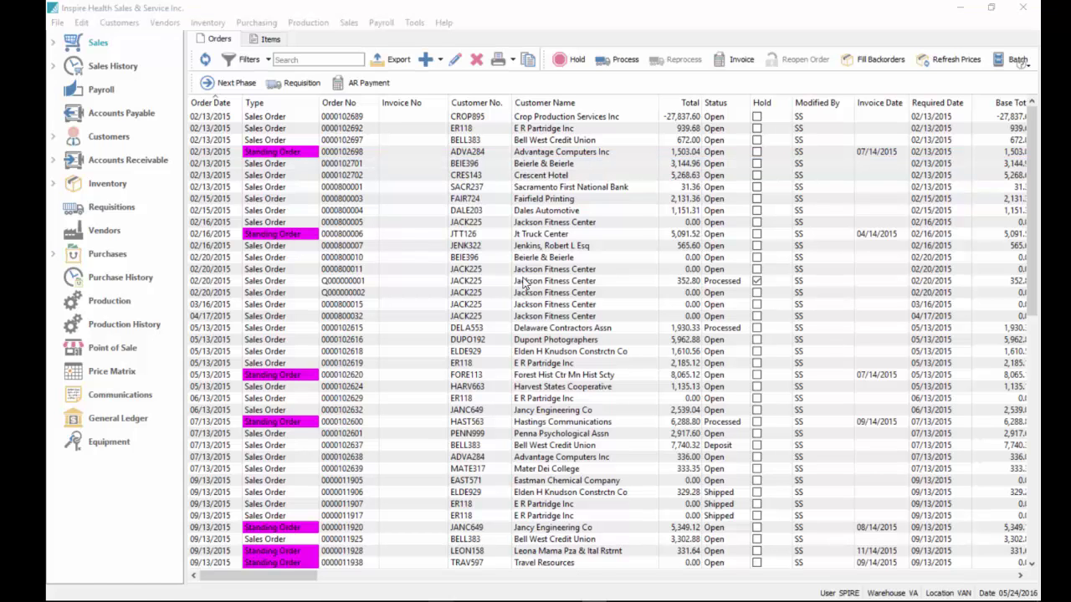
click(98, 444)
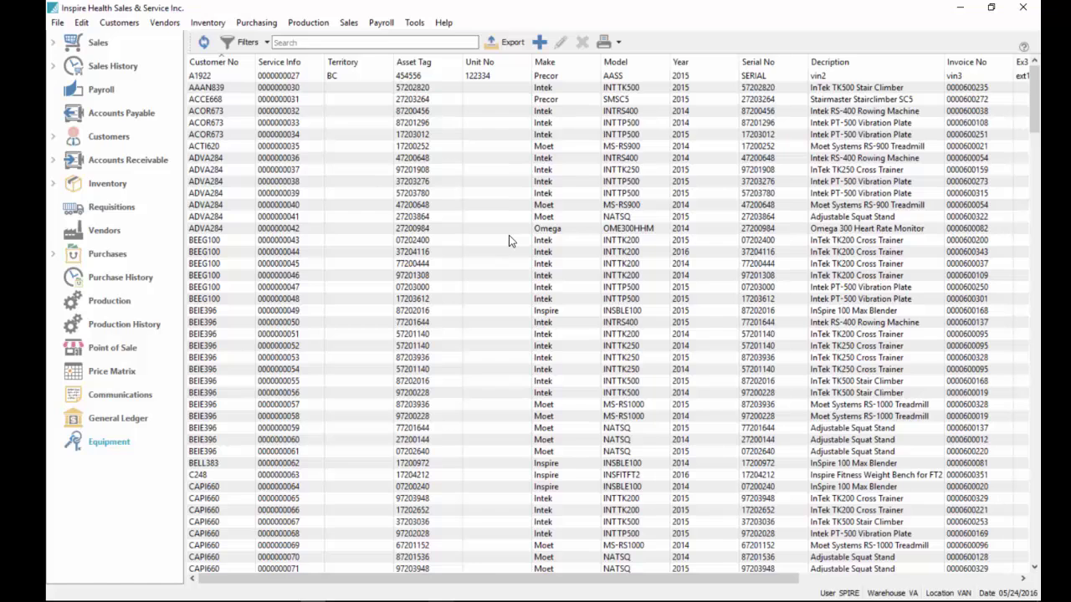
click(312, 157)
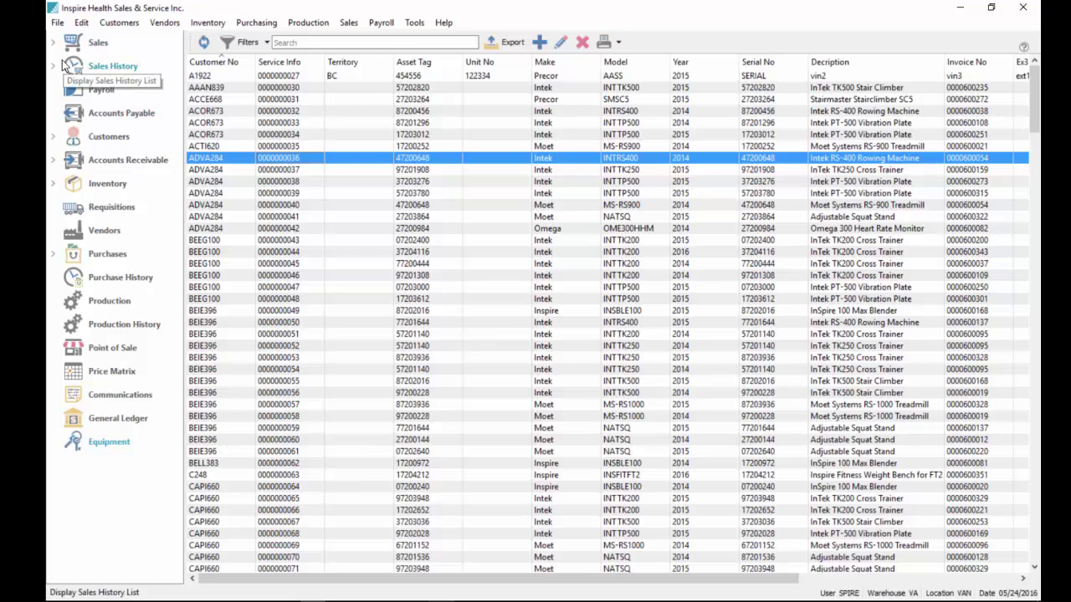
double_click(256, 134)
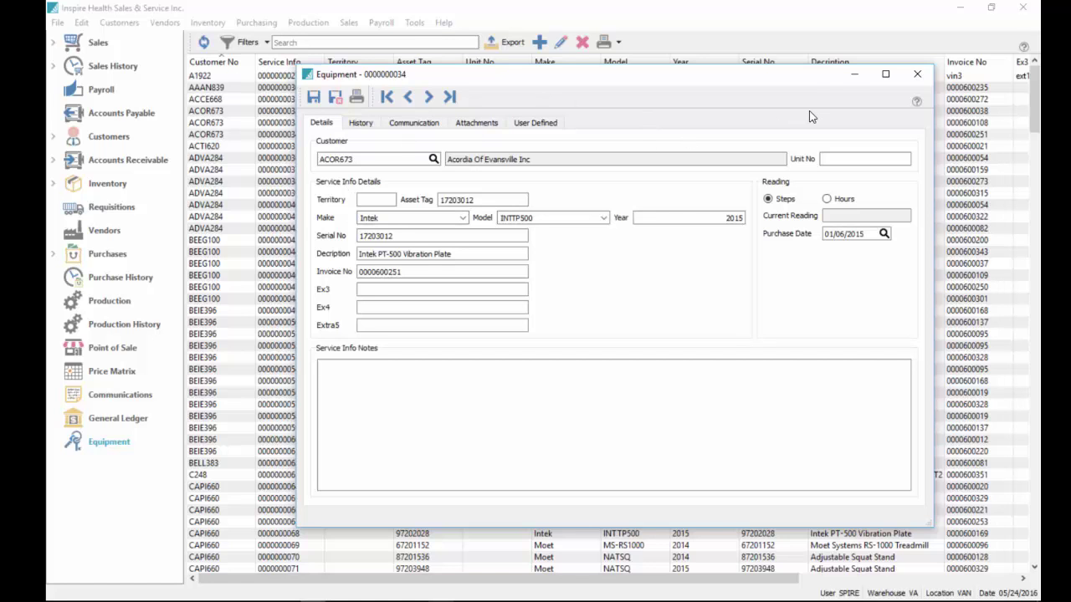
click(917, 73)
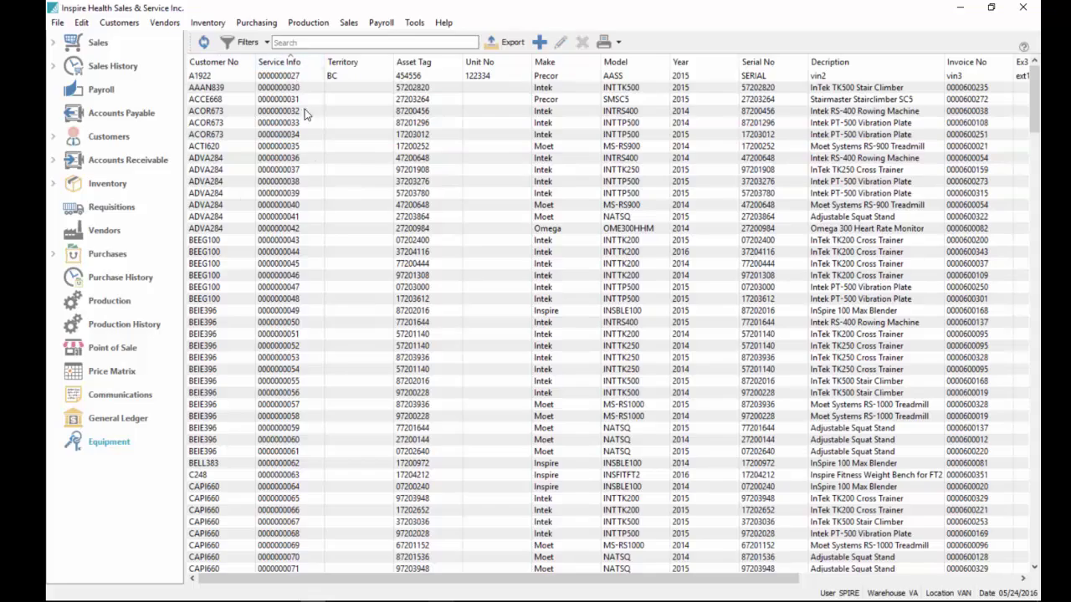
scroll(330, 327, down, 20)
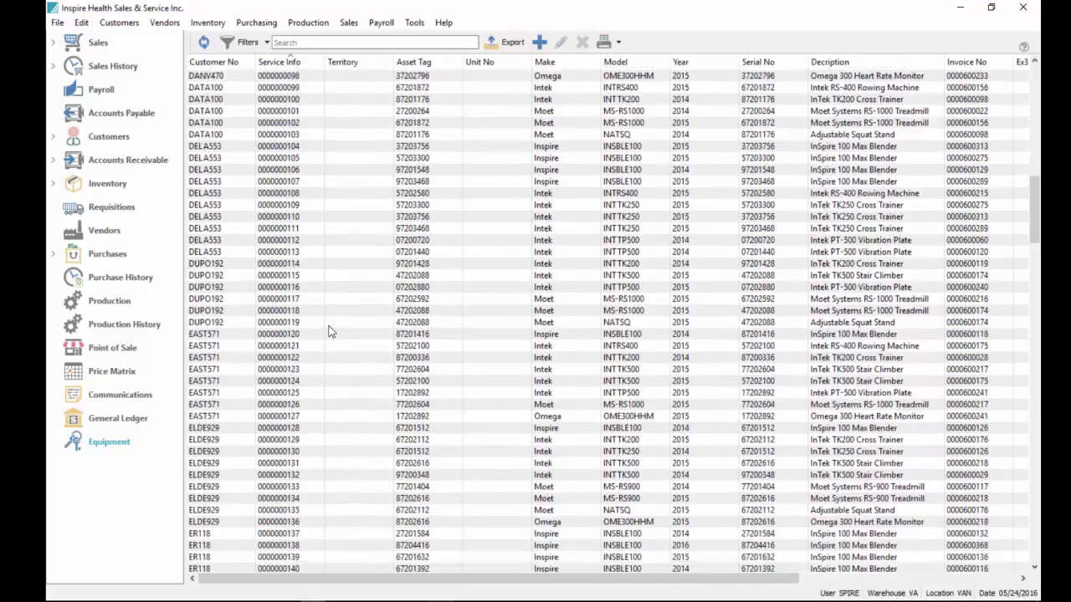
scroll(329, 332, down, 20)
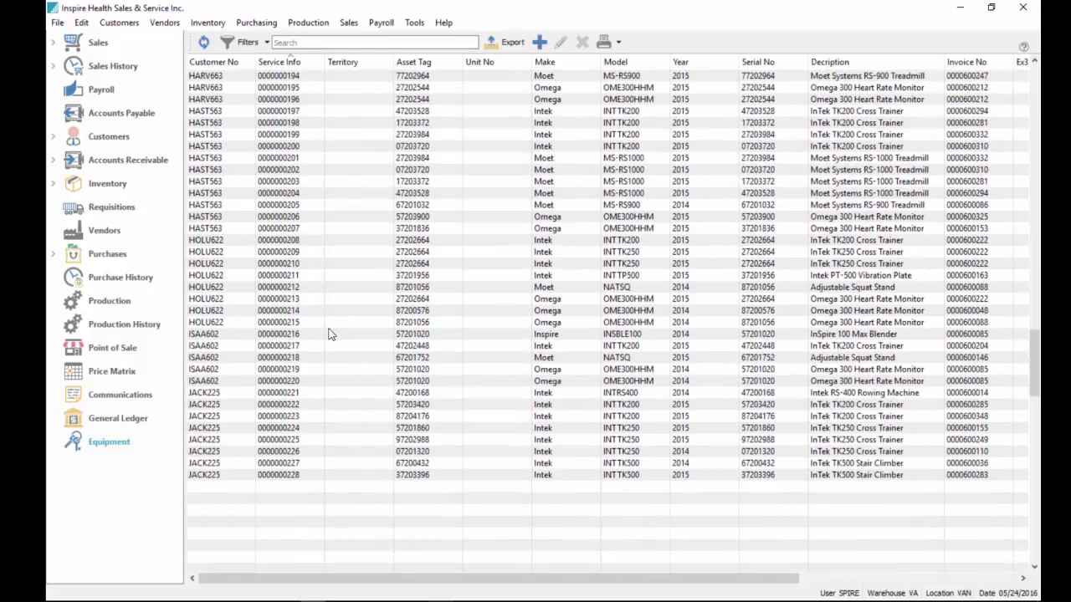
click(305, 443)
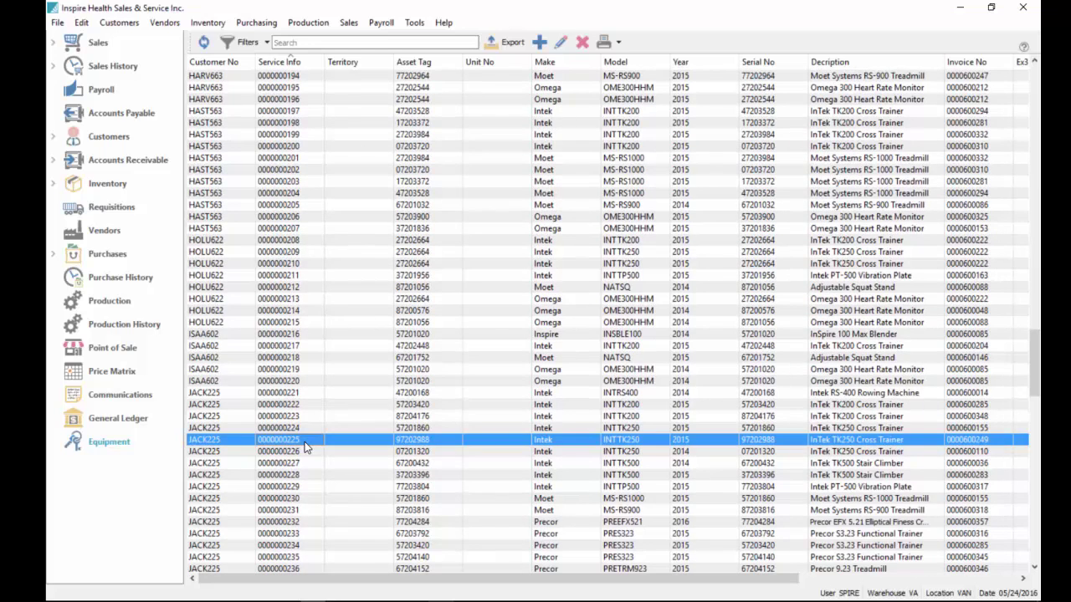
double_click(305, 442)
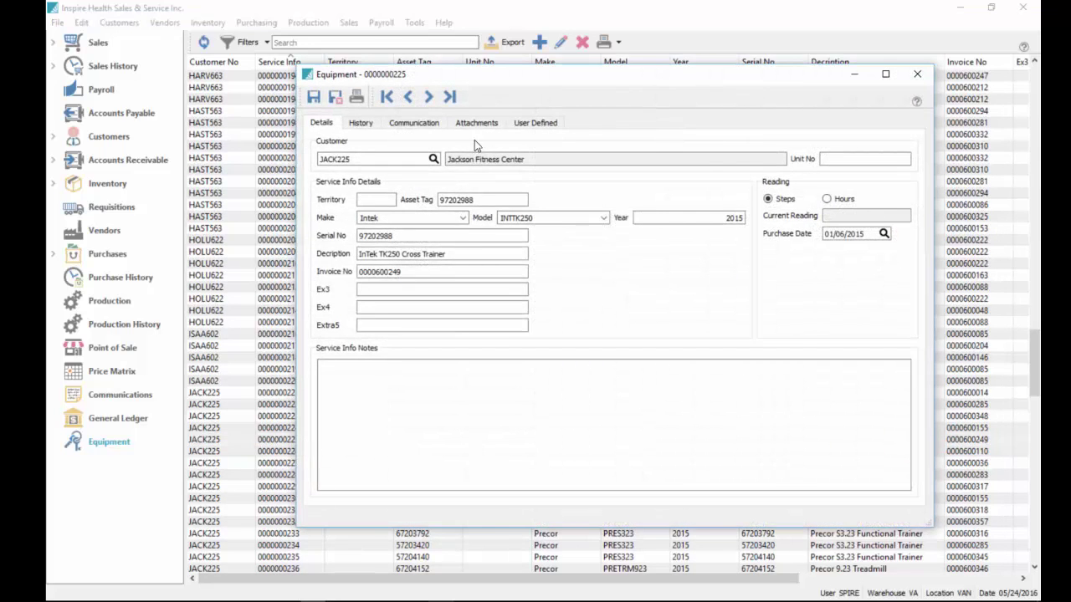
click(364, 123)
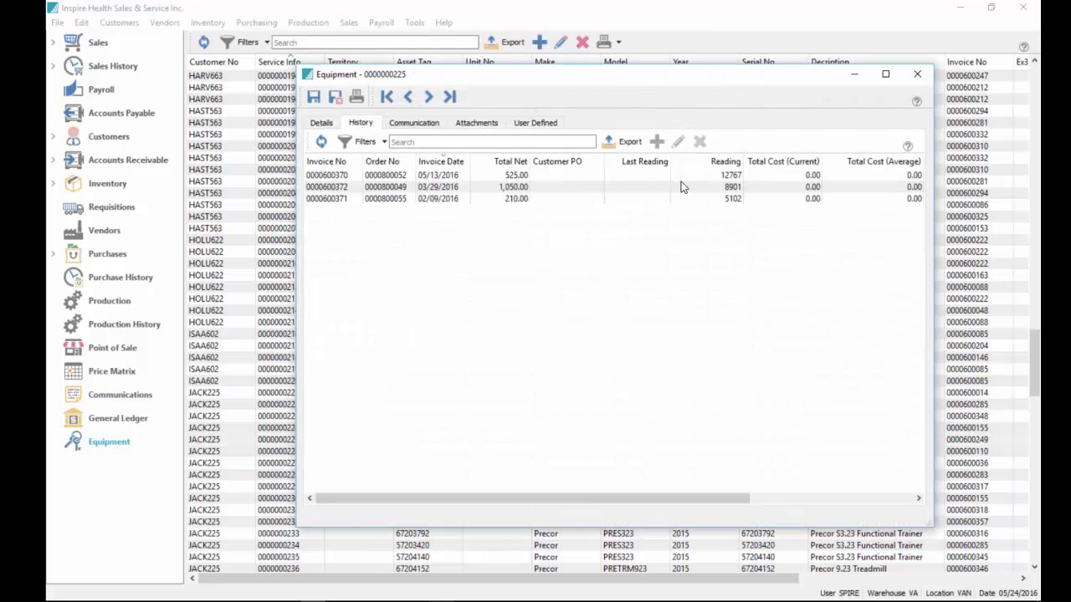
click(420, 179)
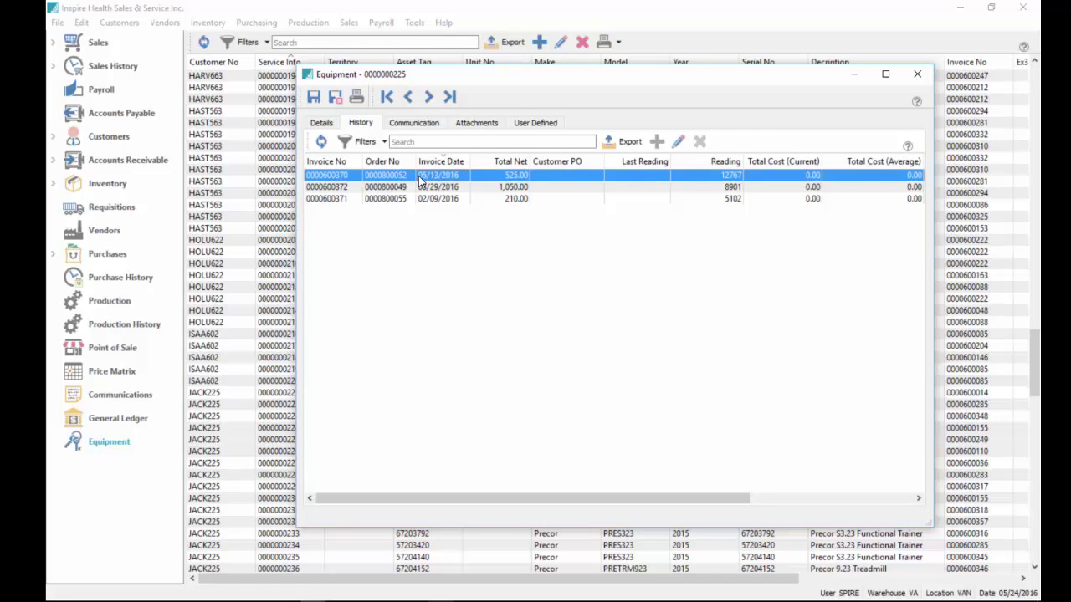
double_click(420, 179)
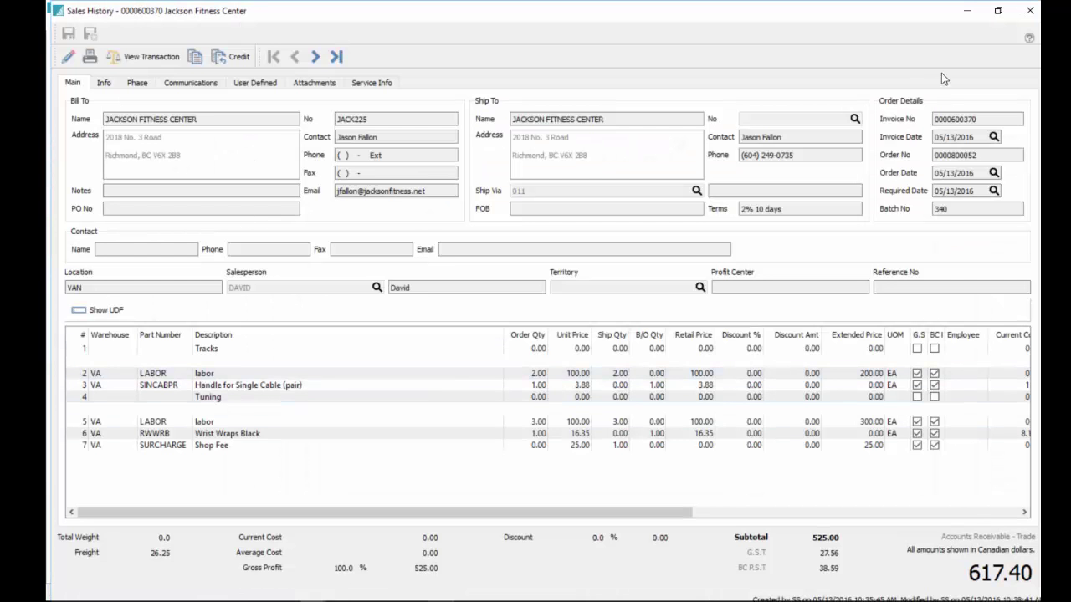
click(1029, 10)
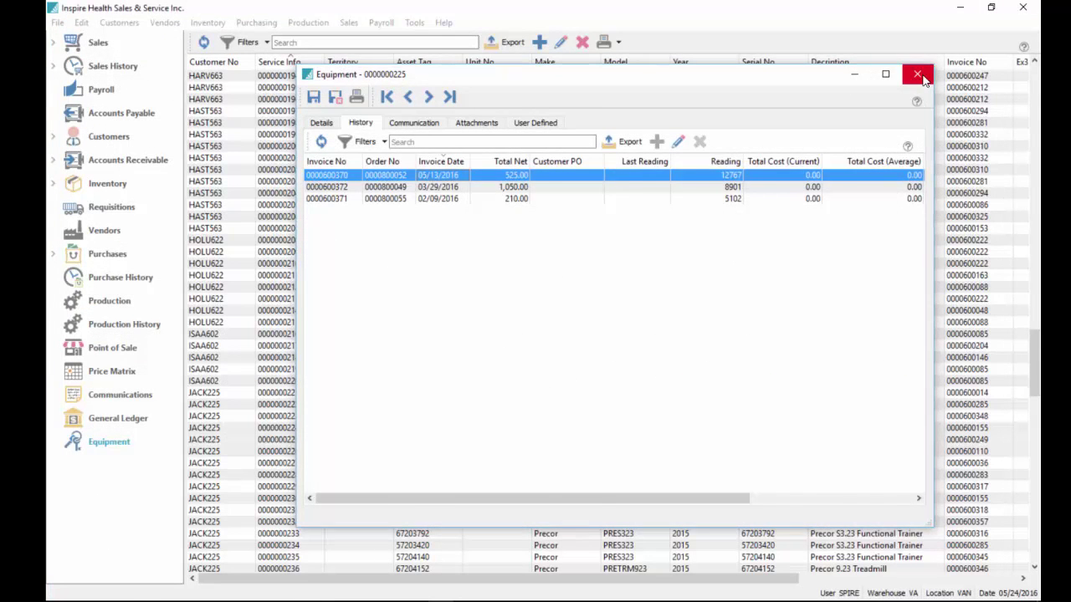
click(917, 75)
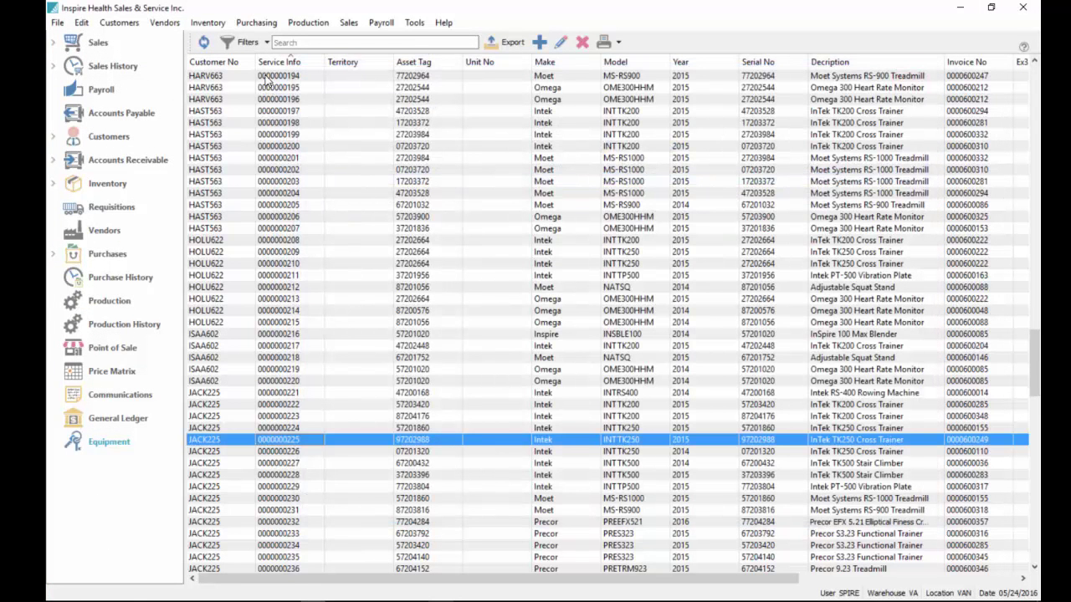
click(222, 66)
click(224, 76)
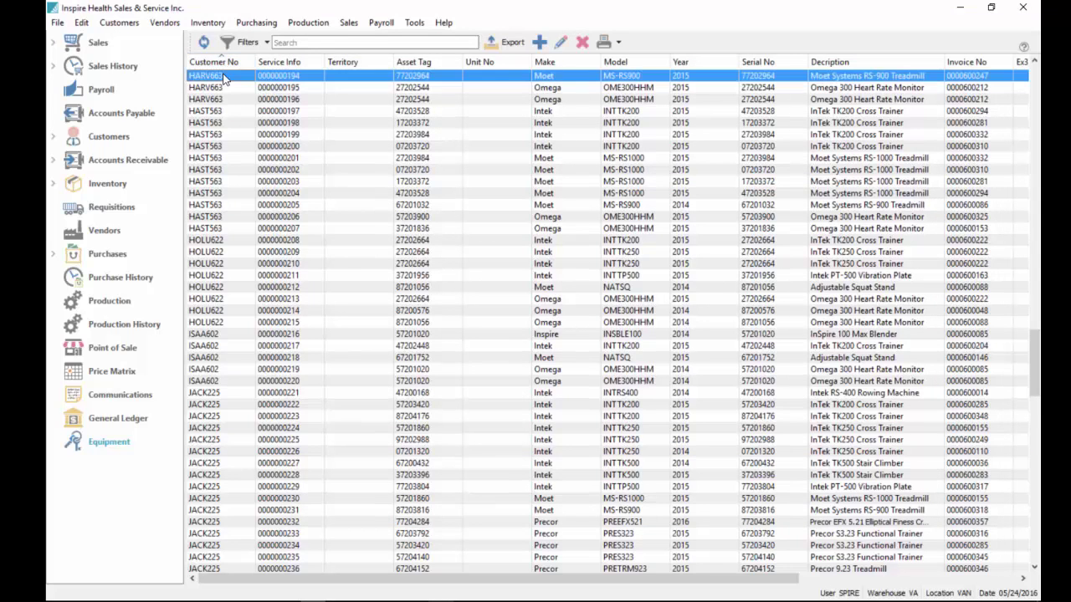
drag(223, 75, 229, 98)
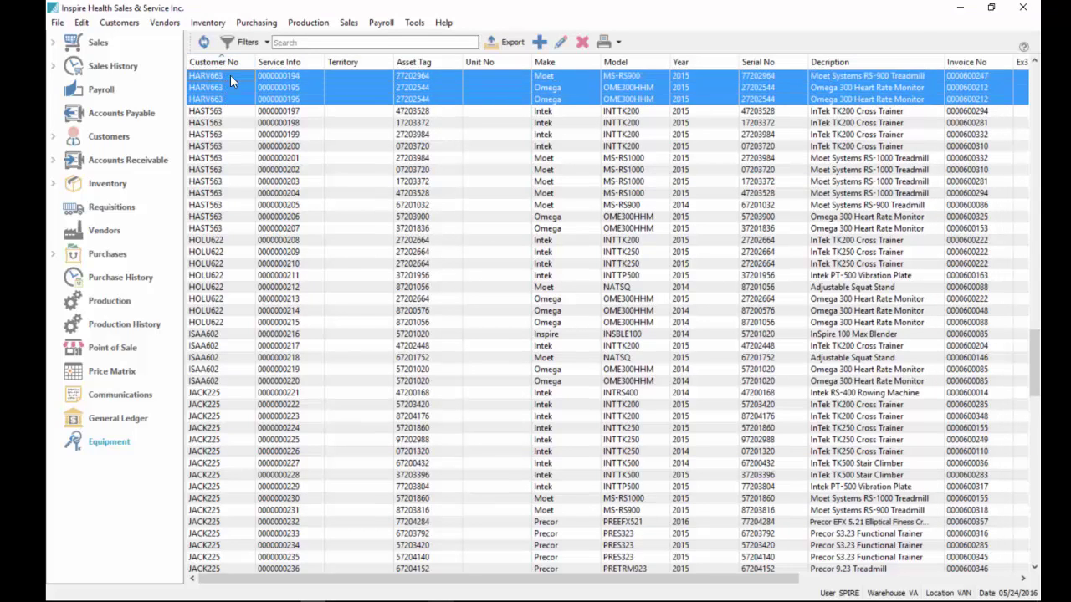
click(231, 77)
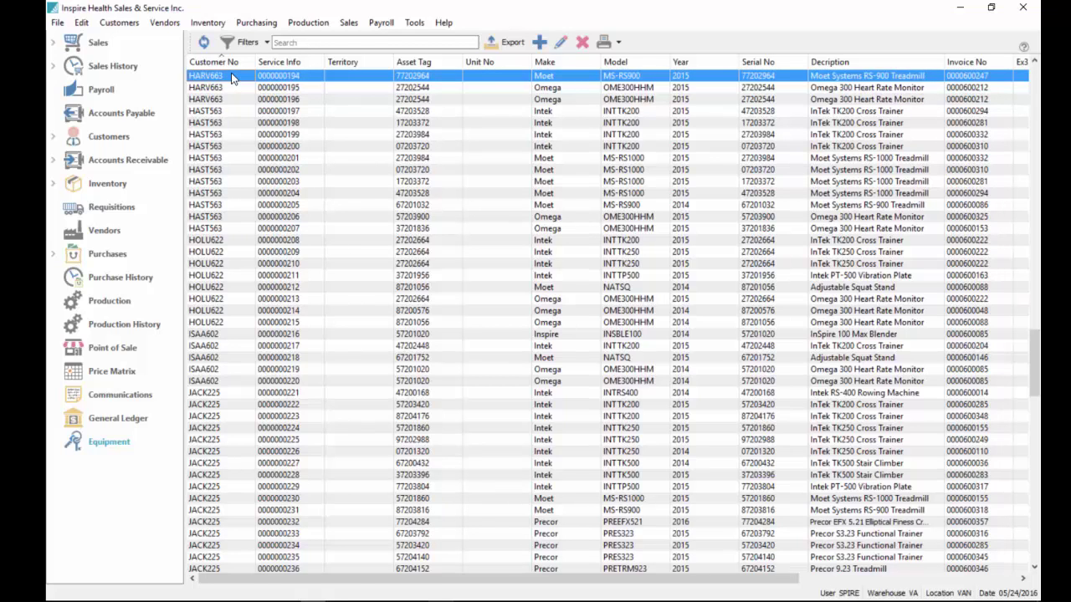
double_click(232, 76)
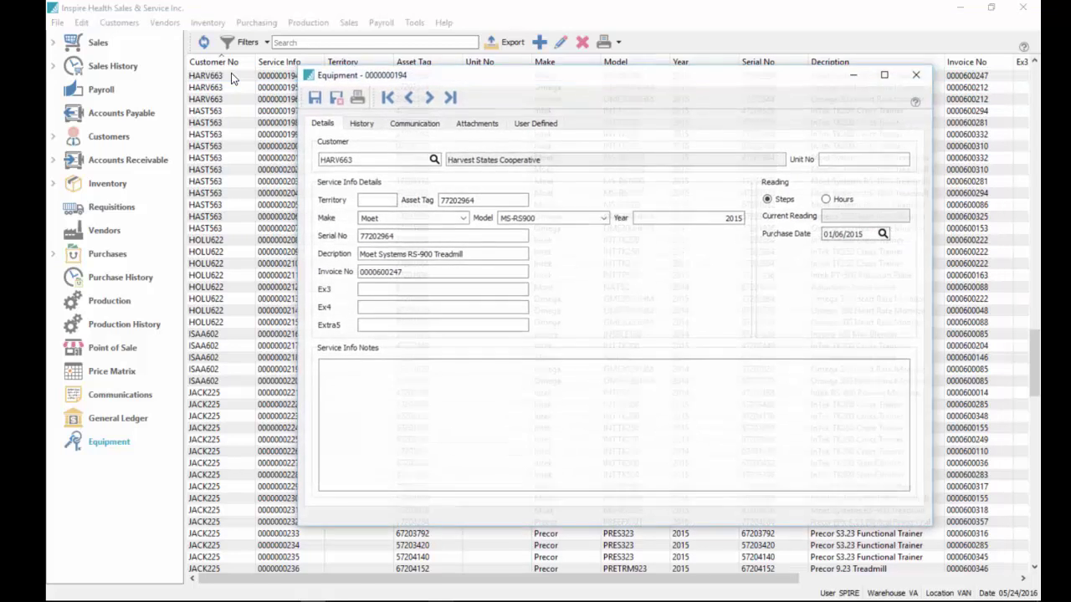
double_click(378, 159)
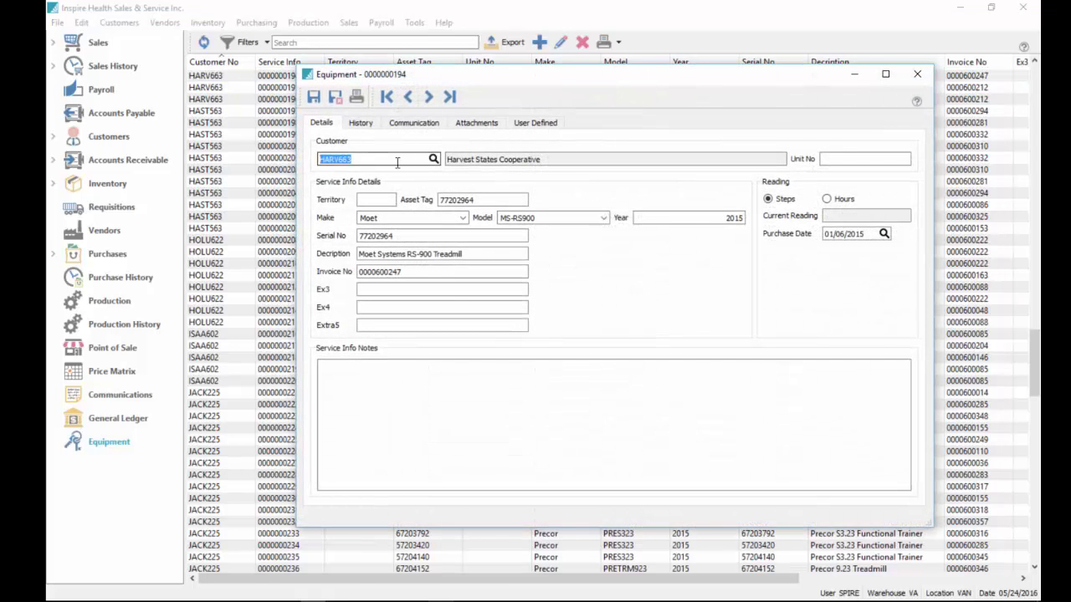
click(434, 159)
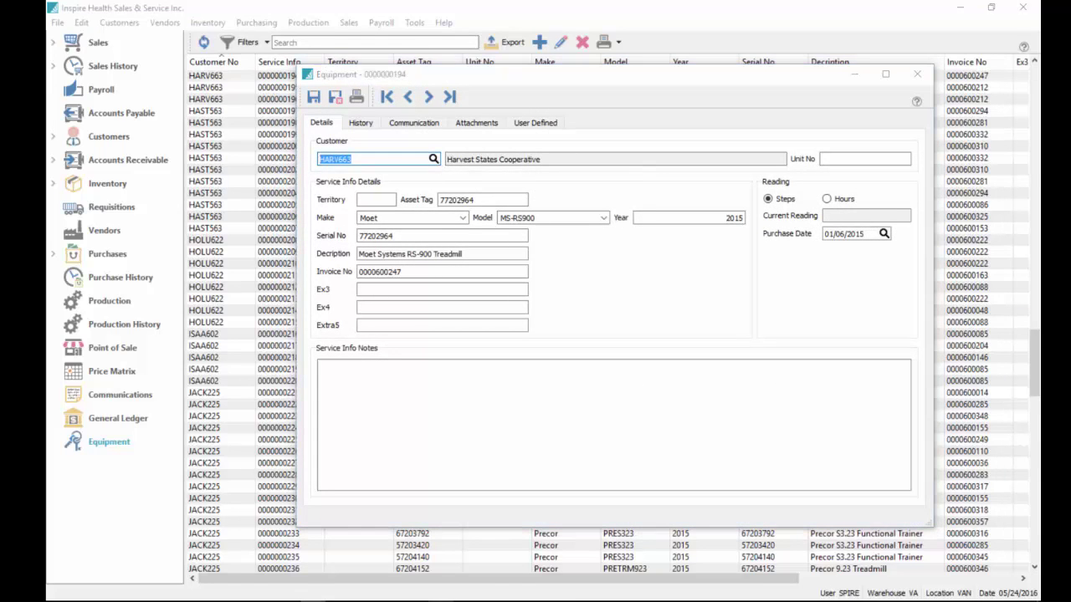
double_click(364, 160)
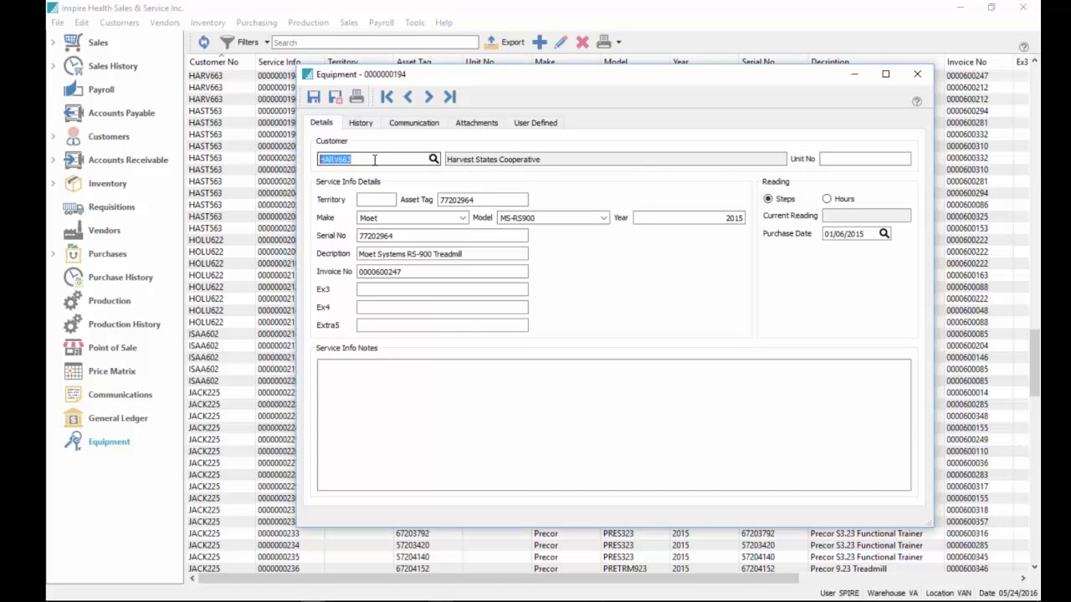
click(434, 159)
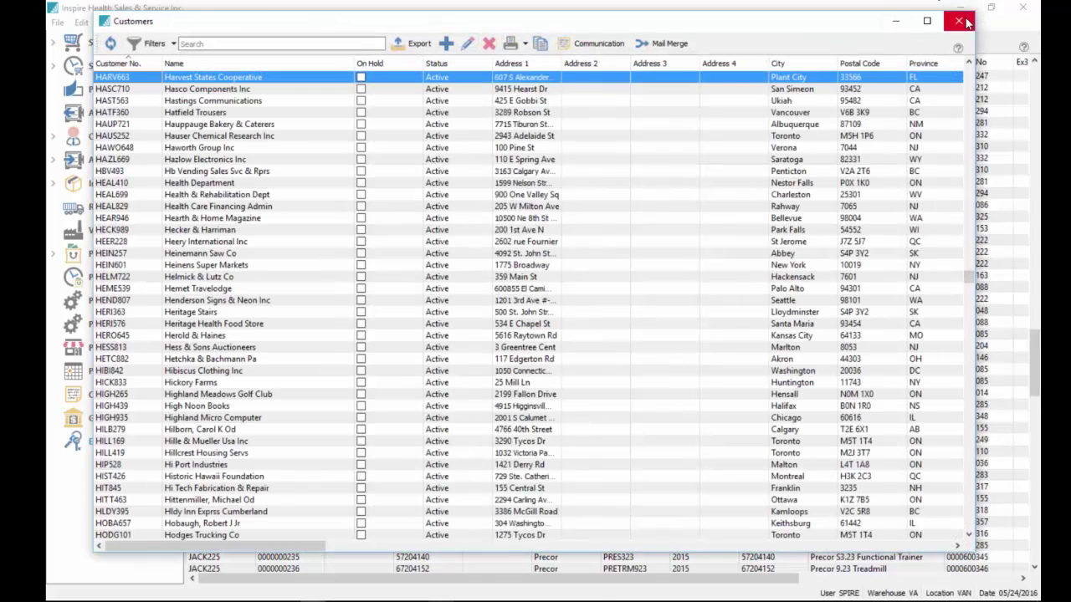
click(958, 20)
click(382, 160)
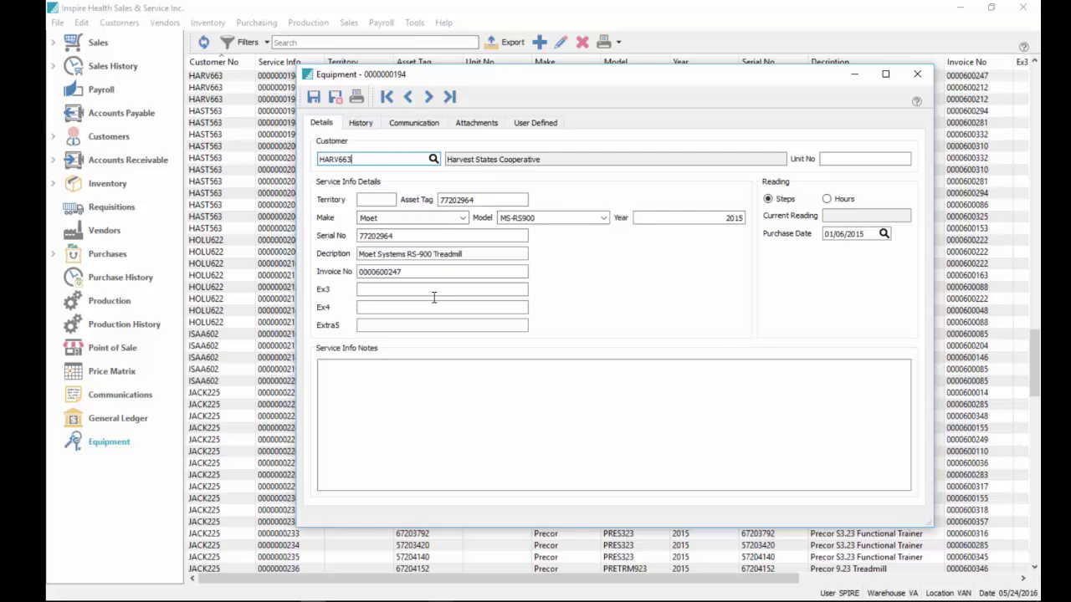
click(424, 125)
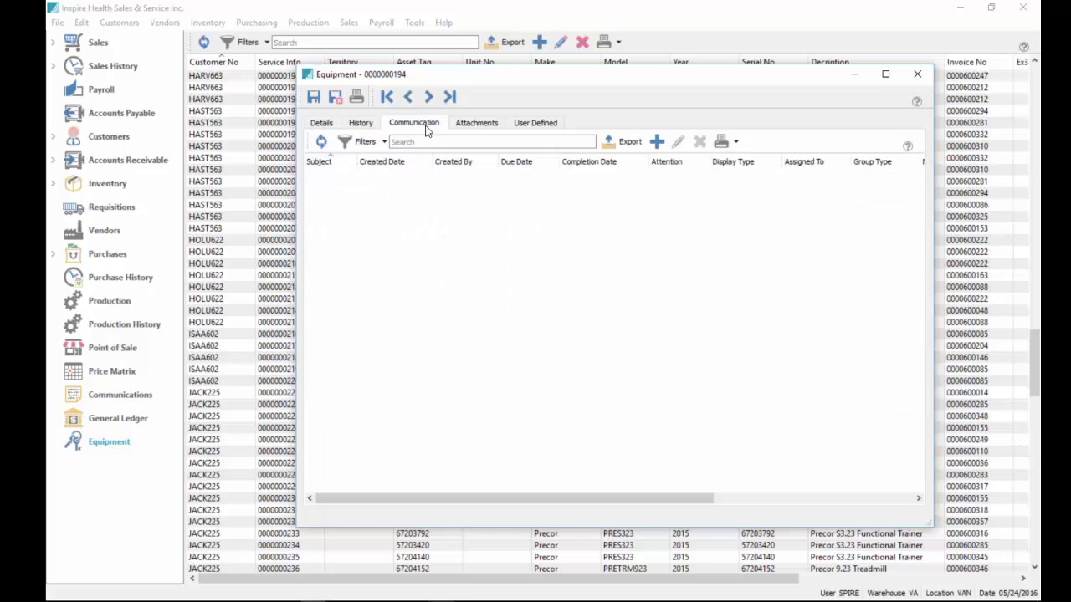
click(325, 124)
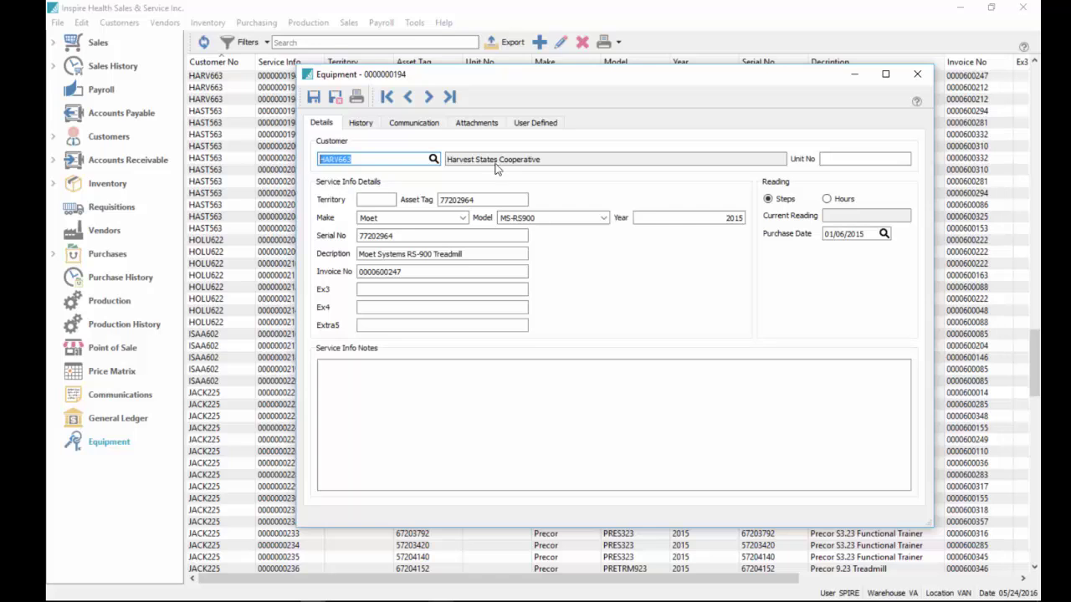
click(383, 219)
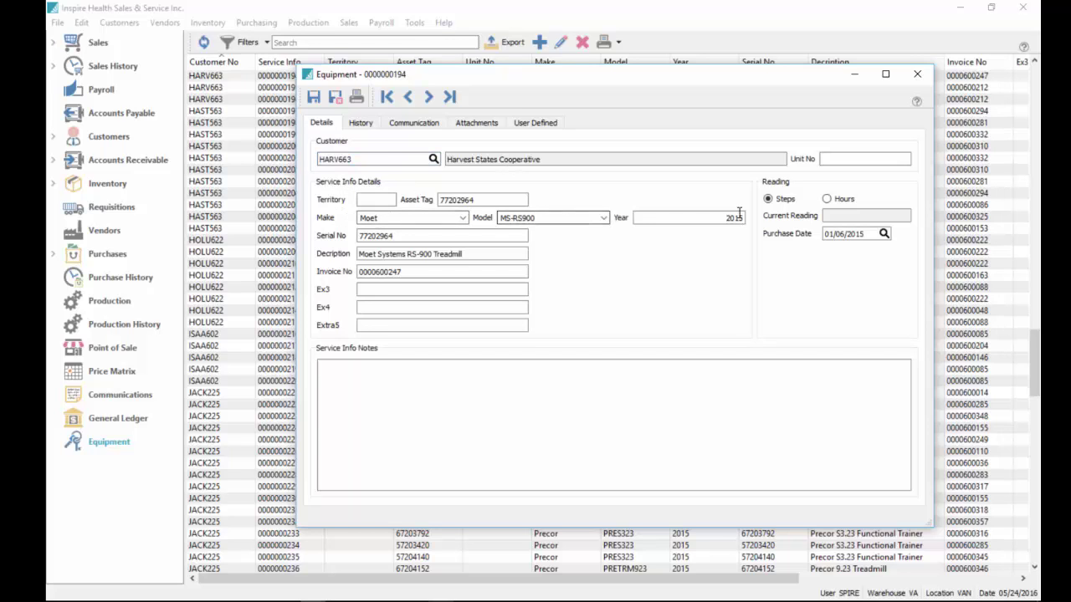
click(470, 126)
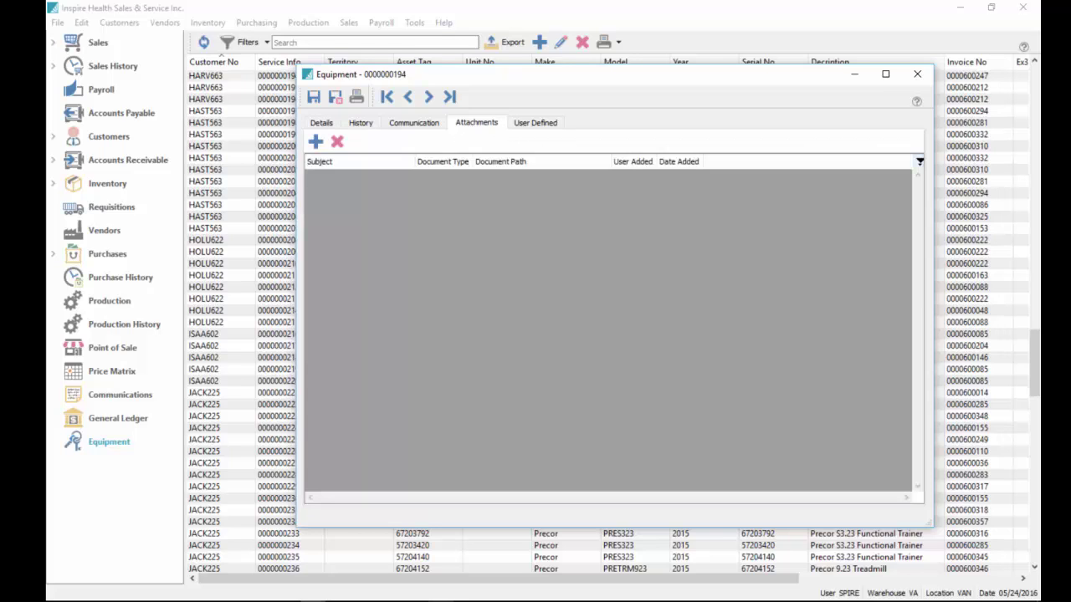
key(alt+Tab)
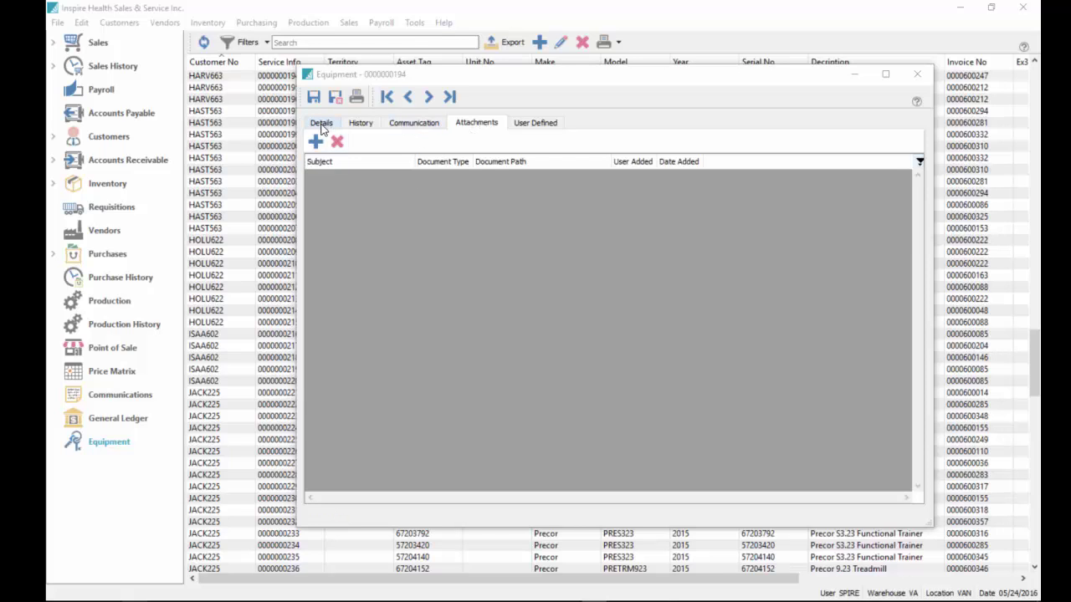
click(544, 123)
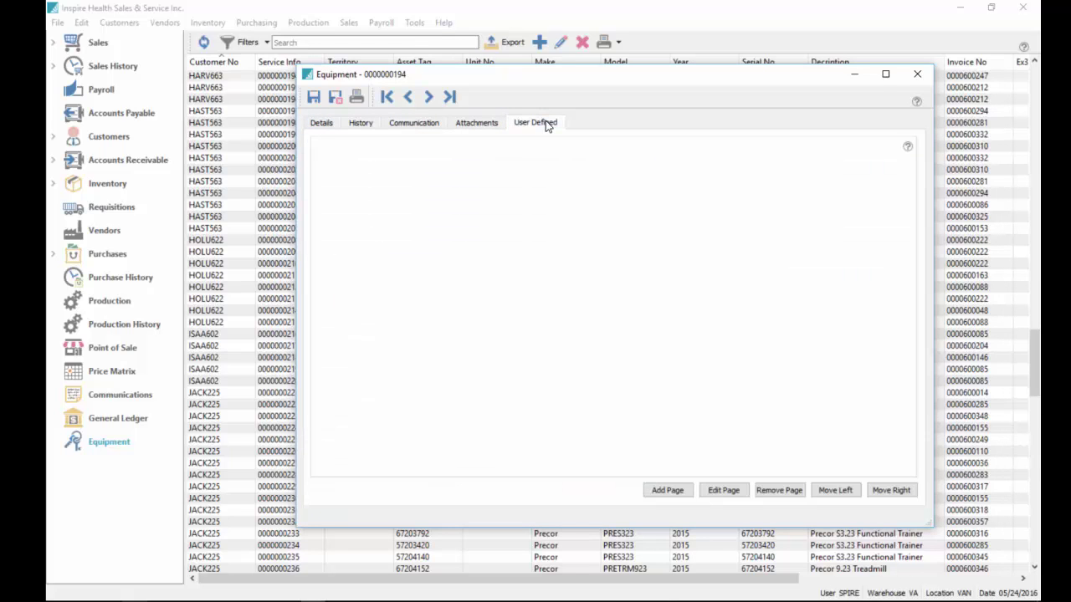
click(320, 124)
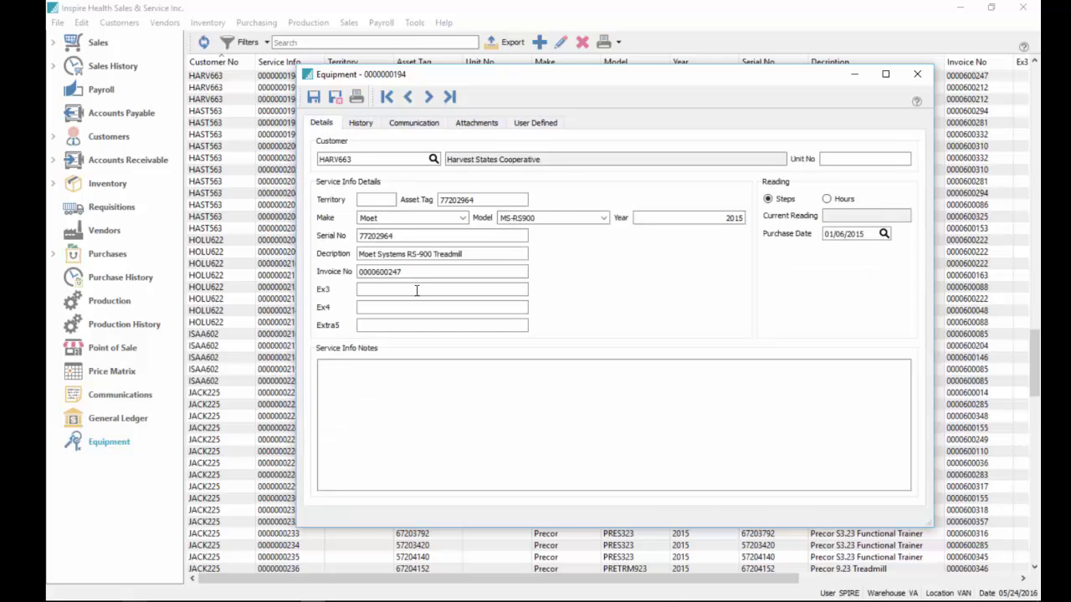
click(427, 408)
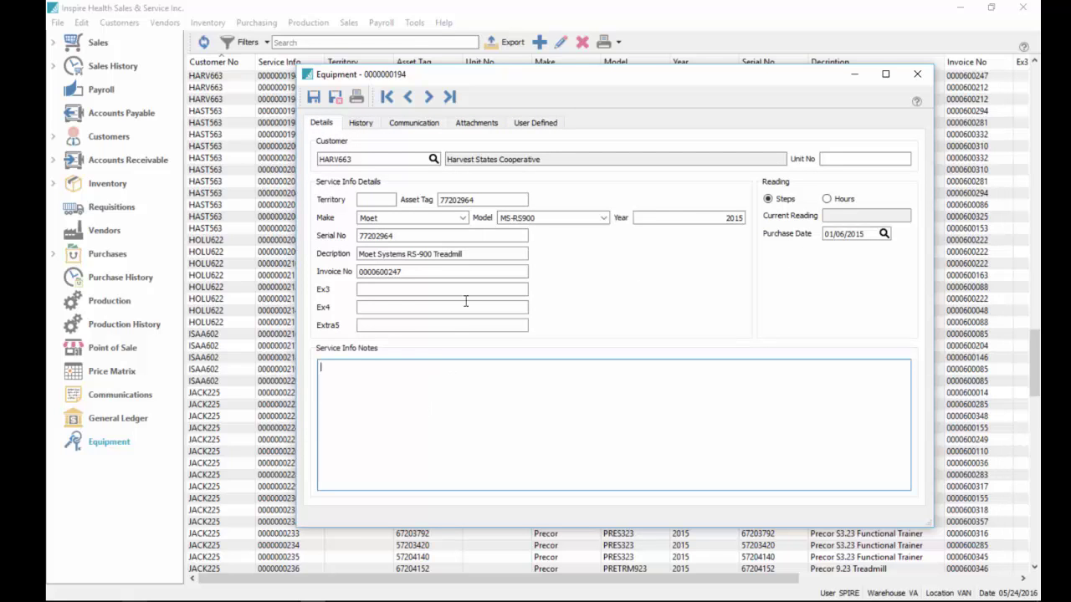
click(542, 123)
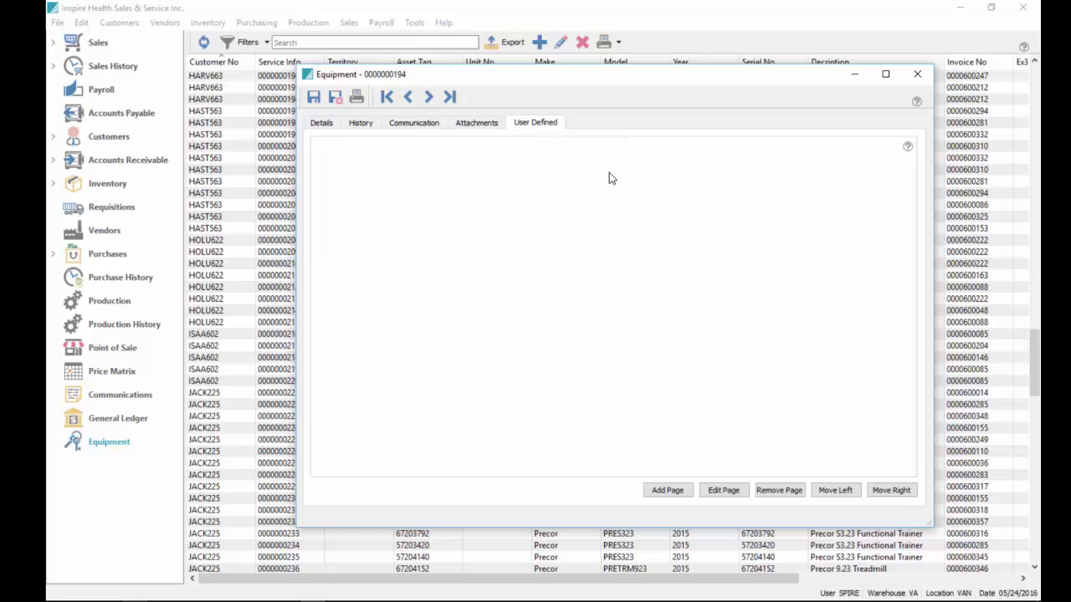
click(325, 124)
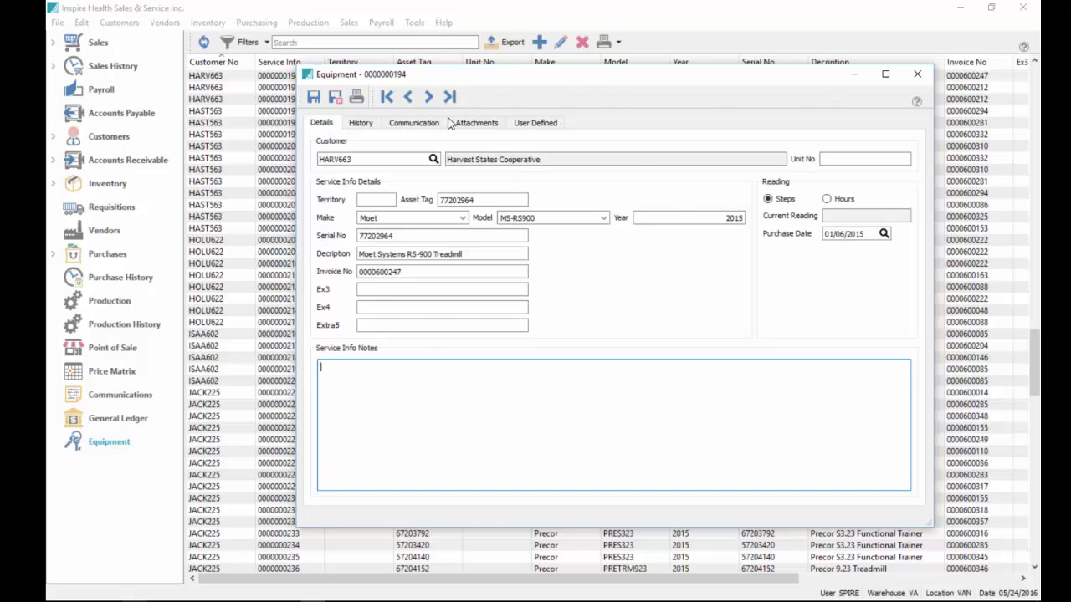
click(335, 98)
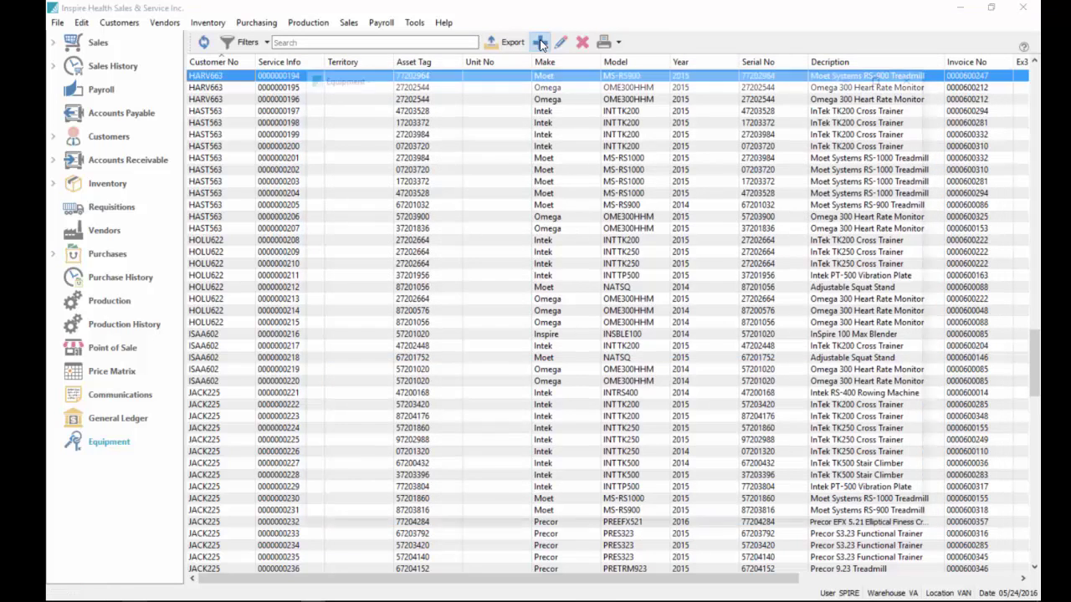
click(539, 43)
Create a new blank Work Order from the sales orders list's New dropdown
click(351, 158)
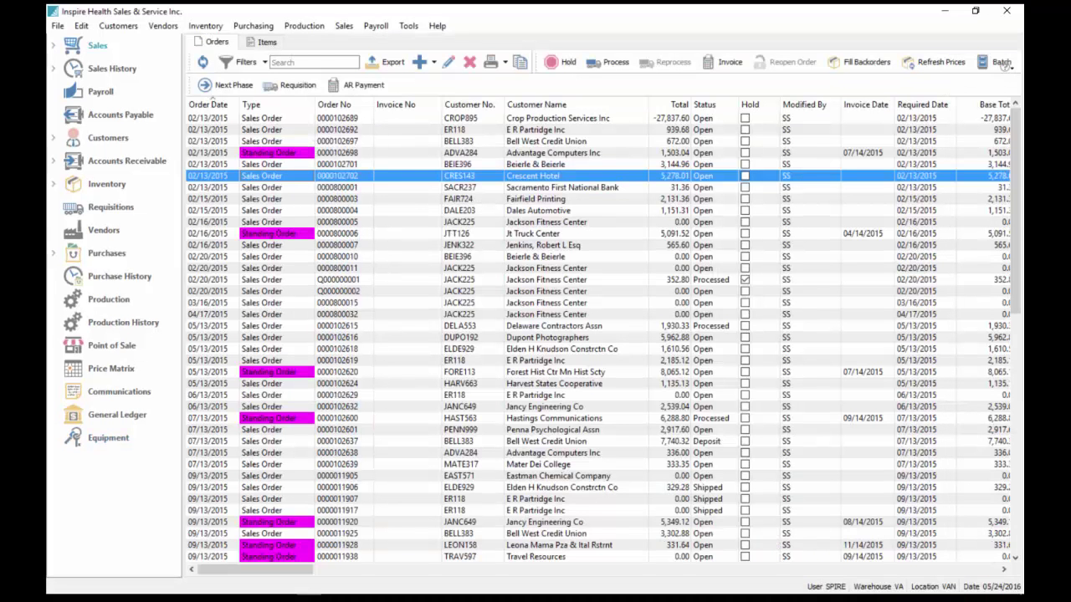
click(434, 65)
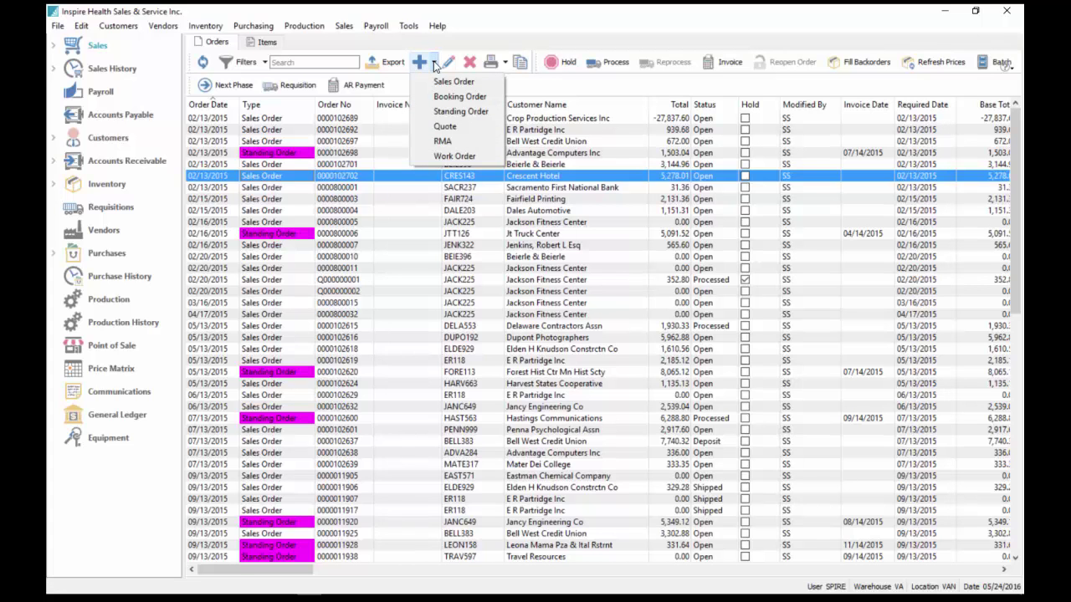
click(454, 157)
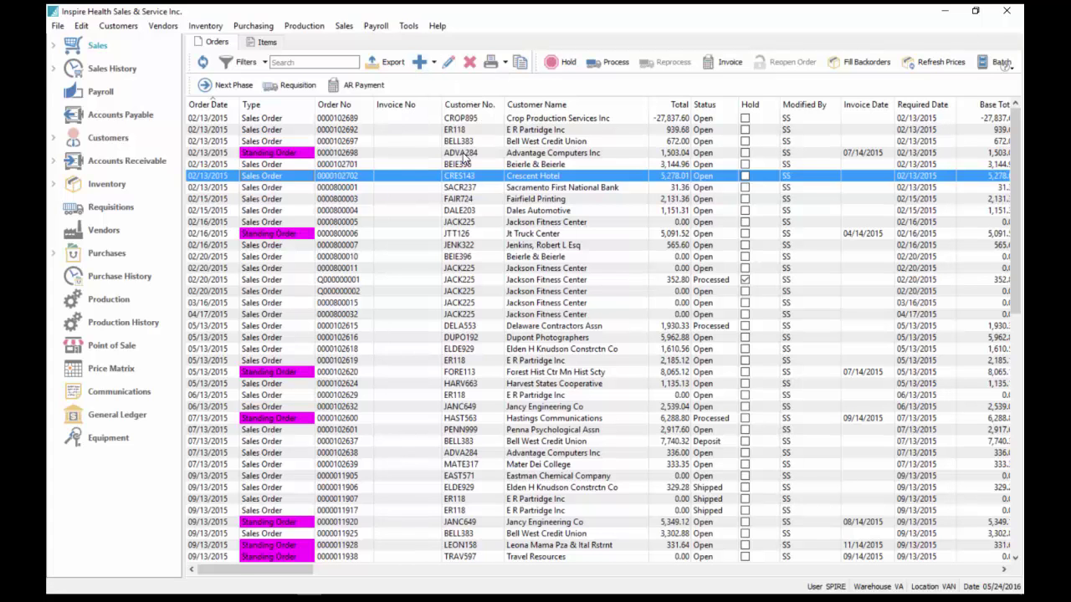
click(938, 164)
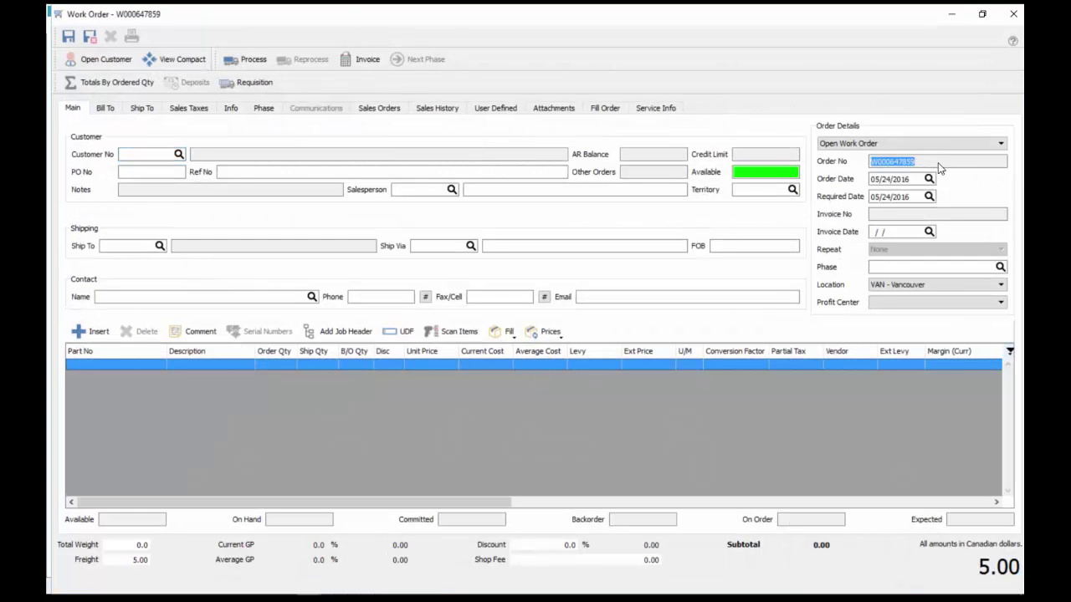
Set the work order's customer to JACK225 Jackson Fitness Center and dismiss its account alert
click(931, 166)
click(140, 156)
text(JA)
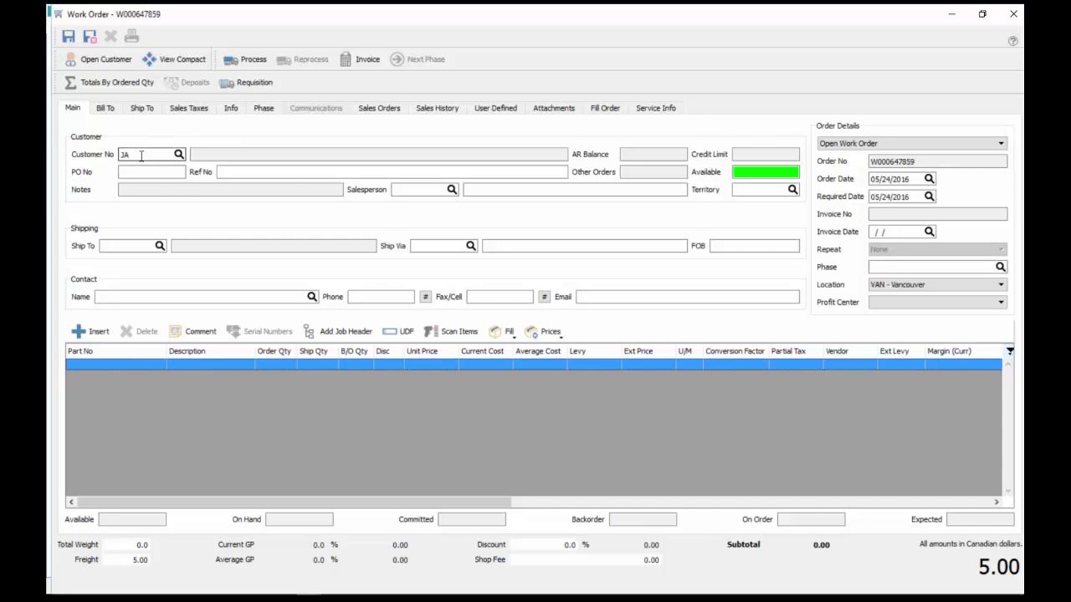
text(C)
click(139, 169)
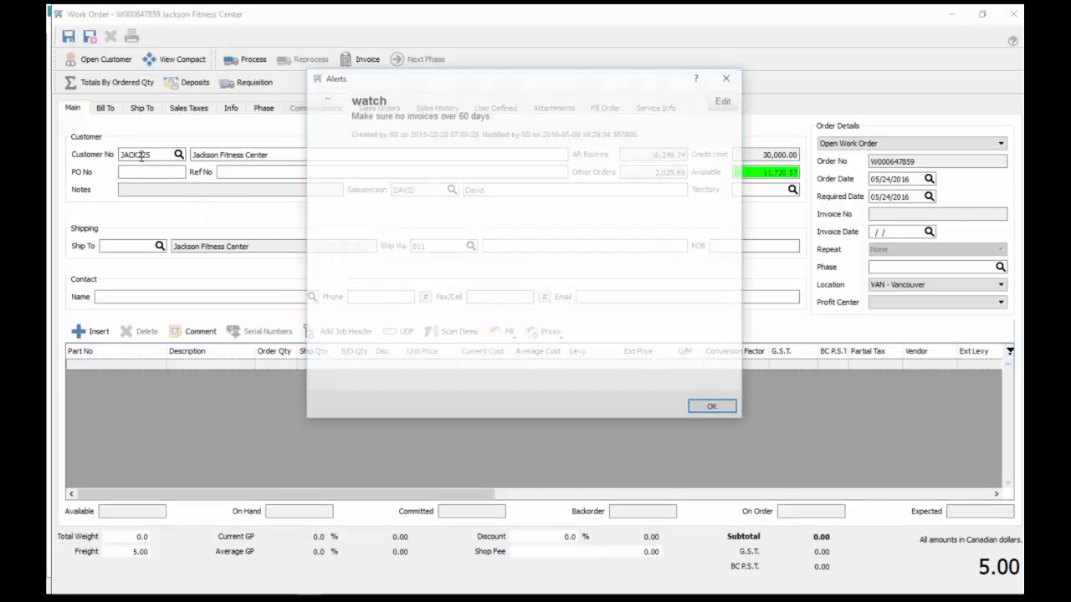
click(723, 409)
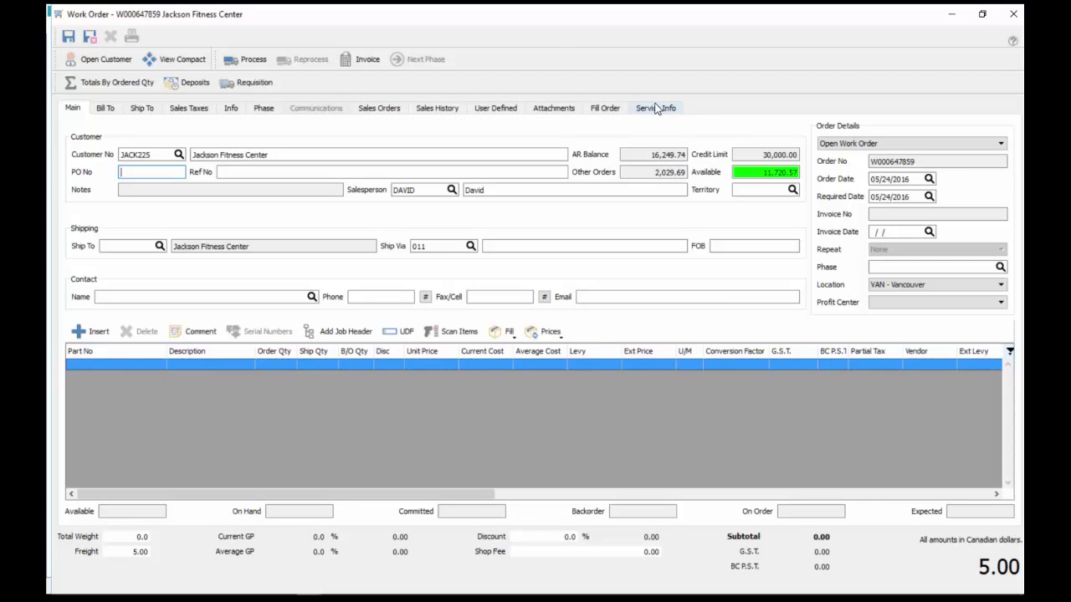
Enter asset tag 6Y0979 on the Service Info page; Spire reports it as not found
click(656, 108)
click(229, 143)
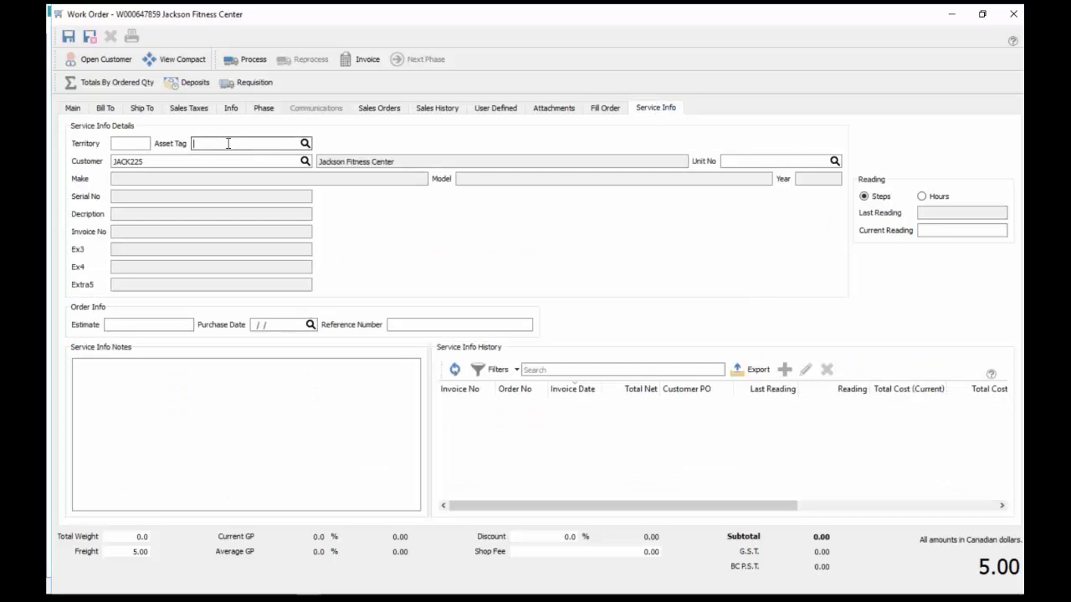
text(6Y0979)
key(Tab)
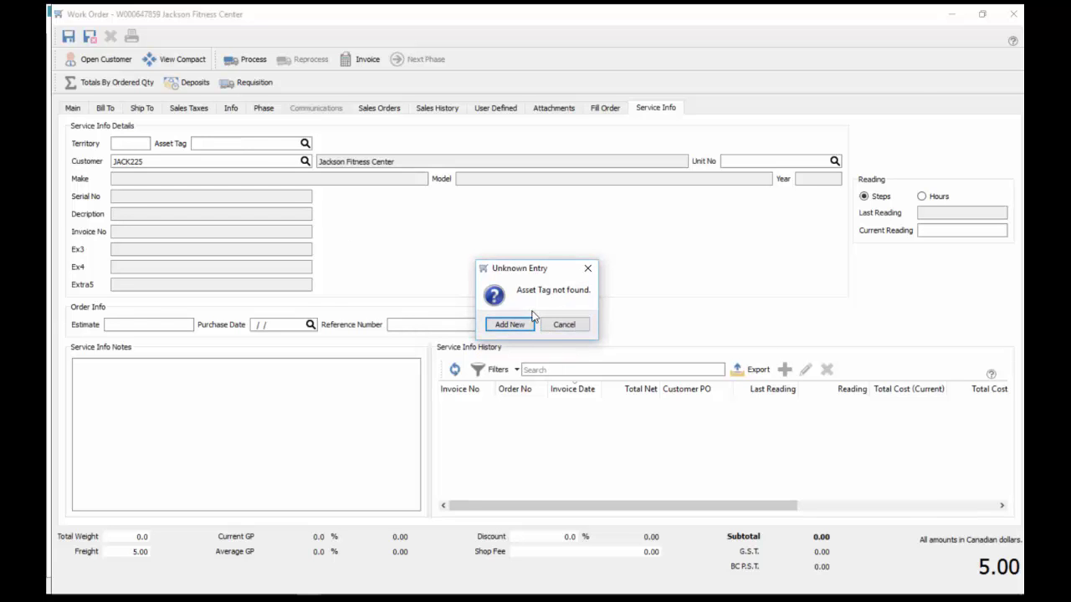
Add 6Y0979 as new equipment with make Intek, model INTTP500 and year 2005
click(515, 326)
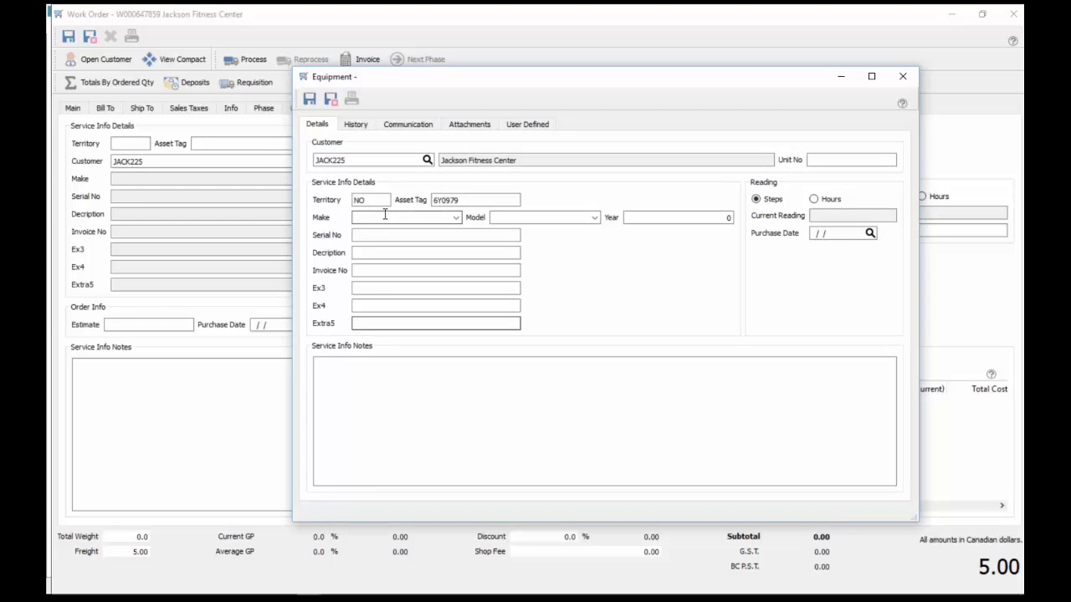
click(456, 218)
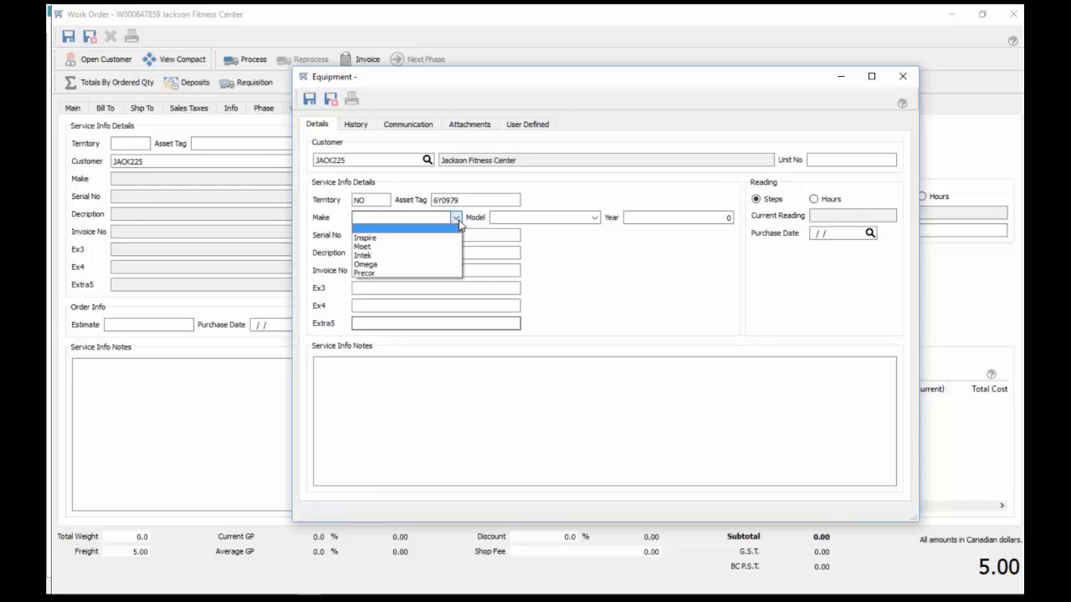
click(388, 256)
click(594, 218)
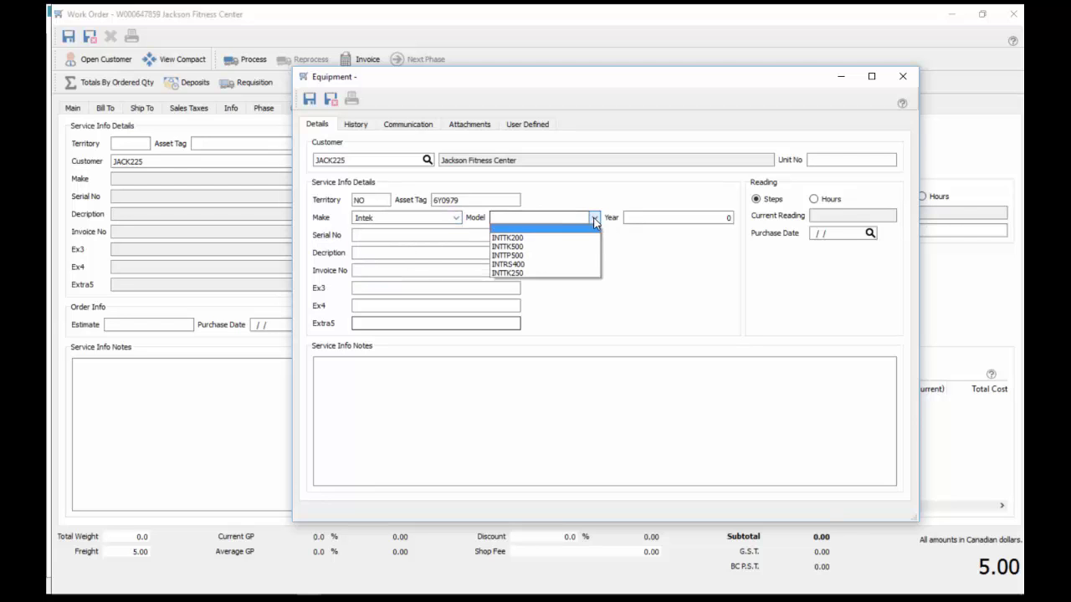
click(538, 255)
click(662, 218)
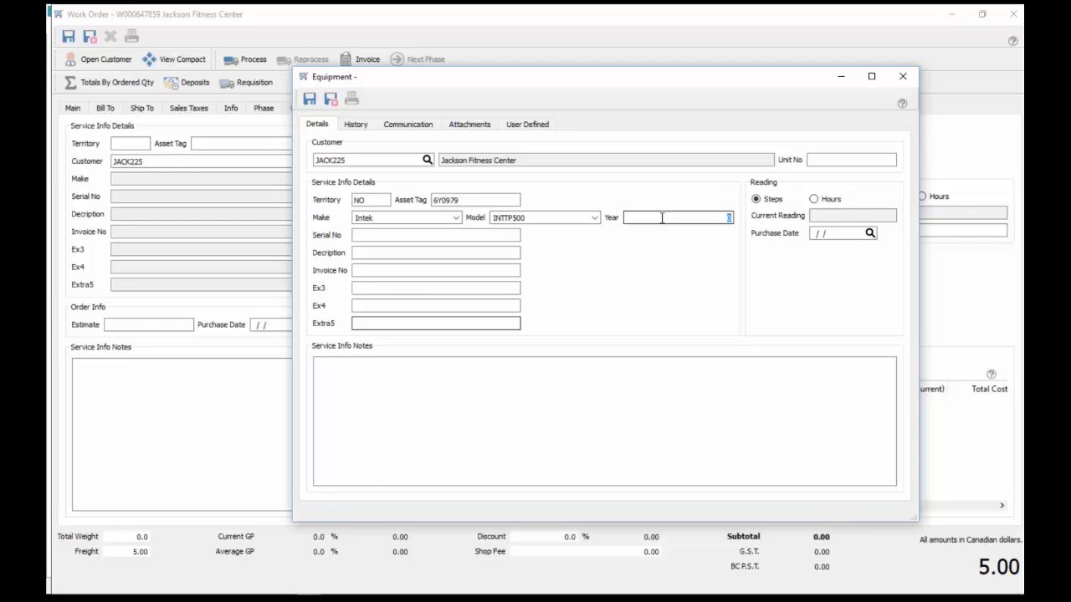
text(2005)
key(Tab)
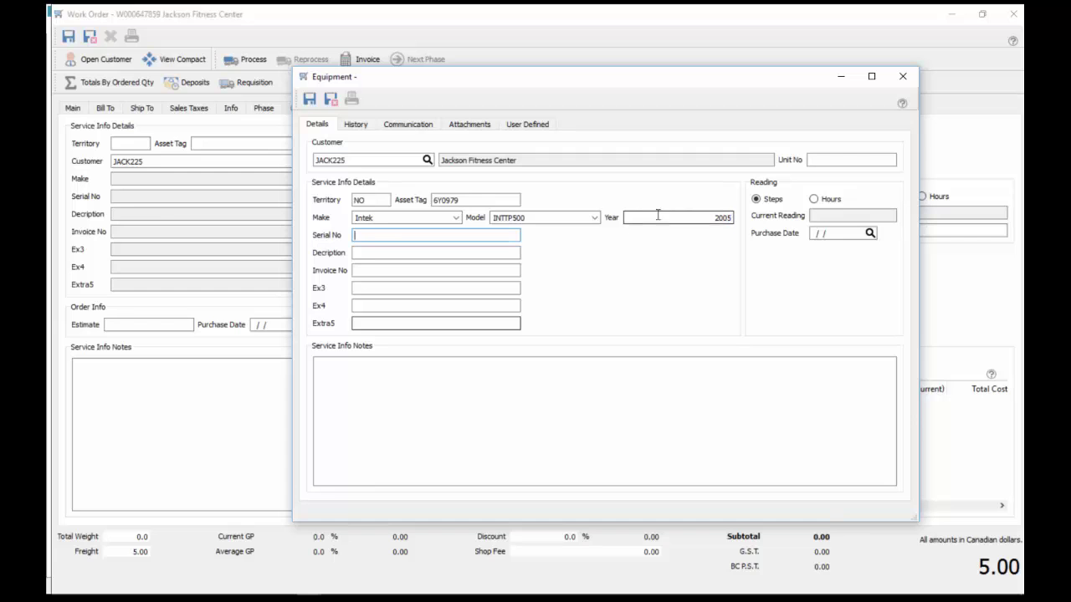
Enter serial number 765987897 and the purchase date, then save and close the equipment record
text(765987897)
key(Tab)
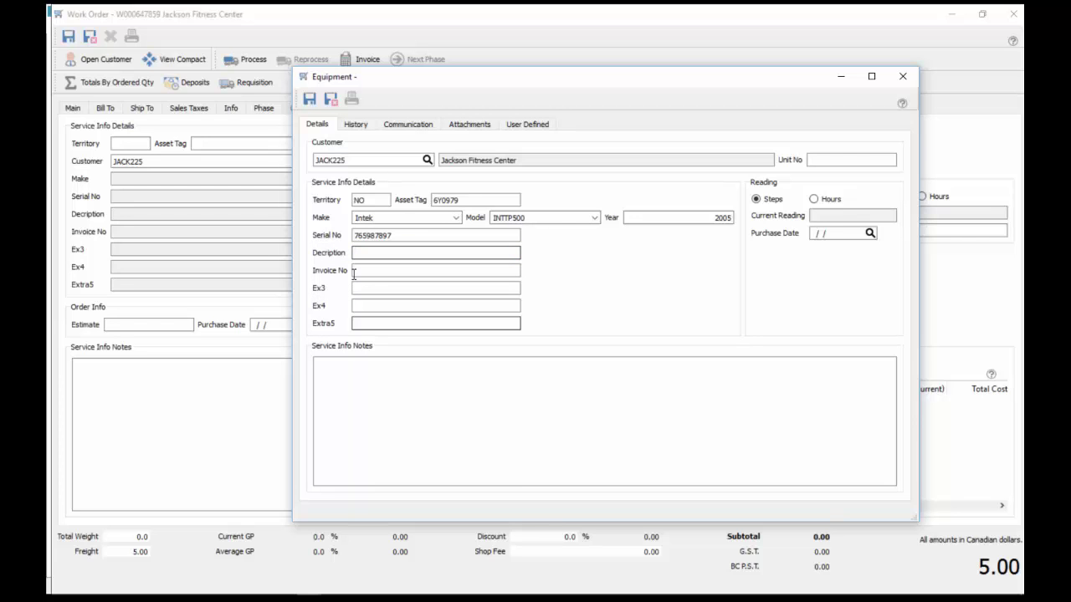
click(828, 234)
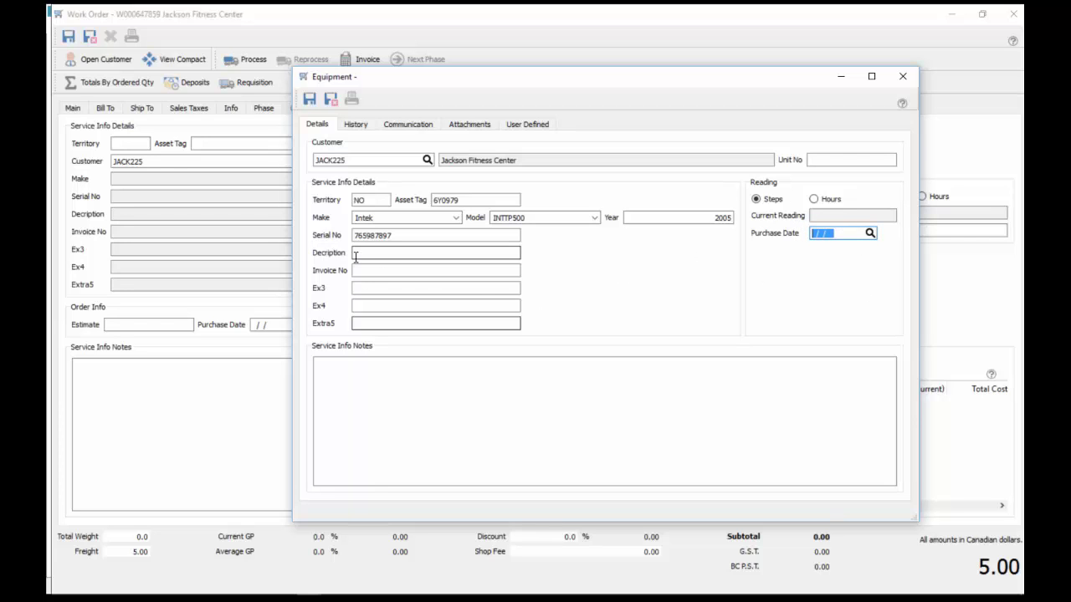
click(364, 370)
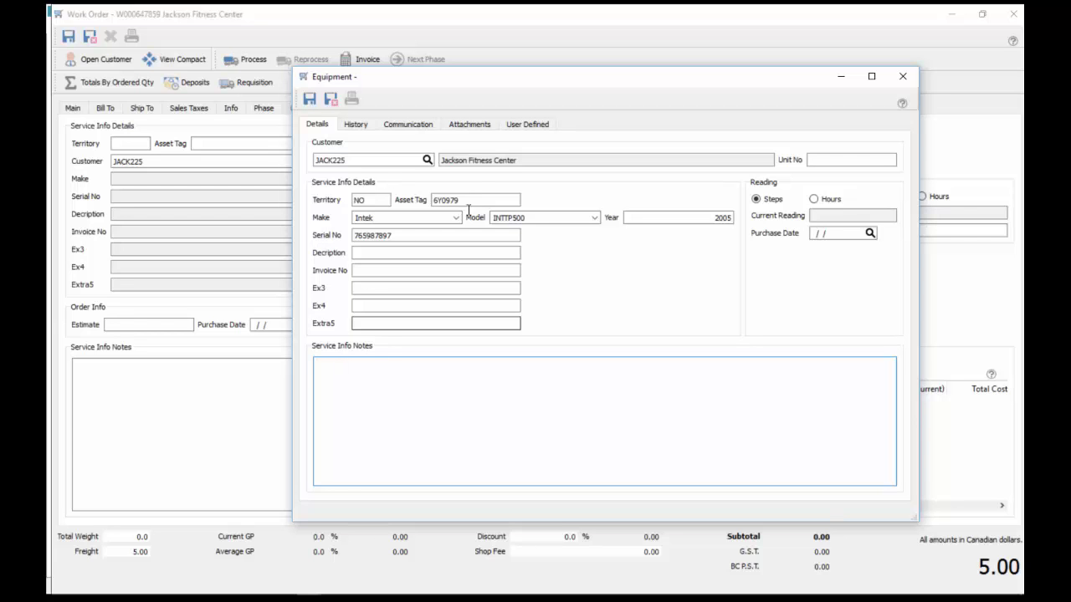
click(330, 101)
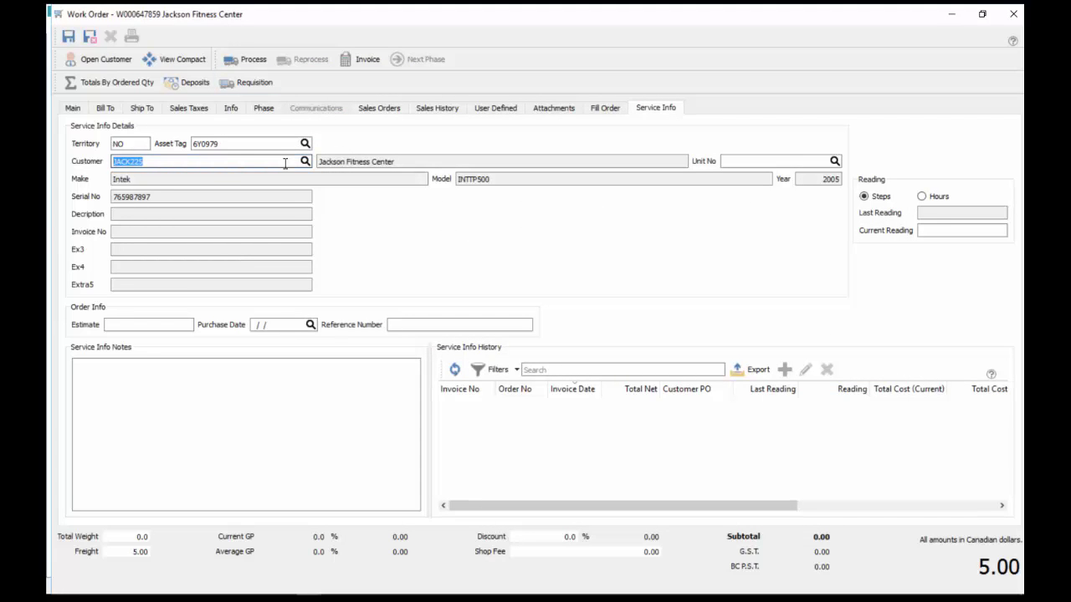
Change the work order's asset tag to 97202988, the InTek TK250 Cross Trainer
click(248, 143)
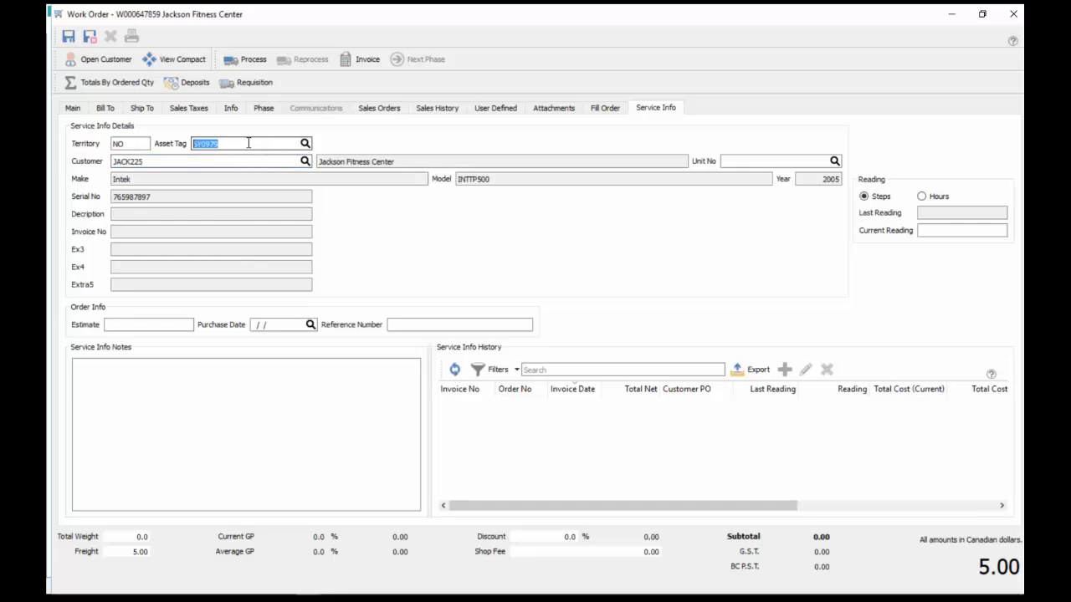
click(305, 143)
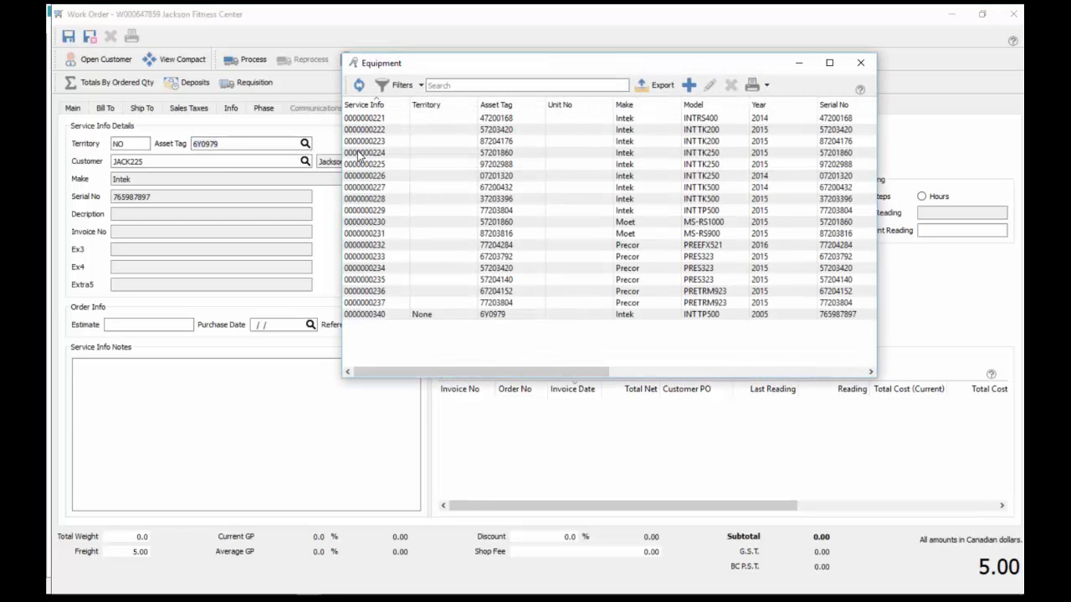
click(417, 164)
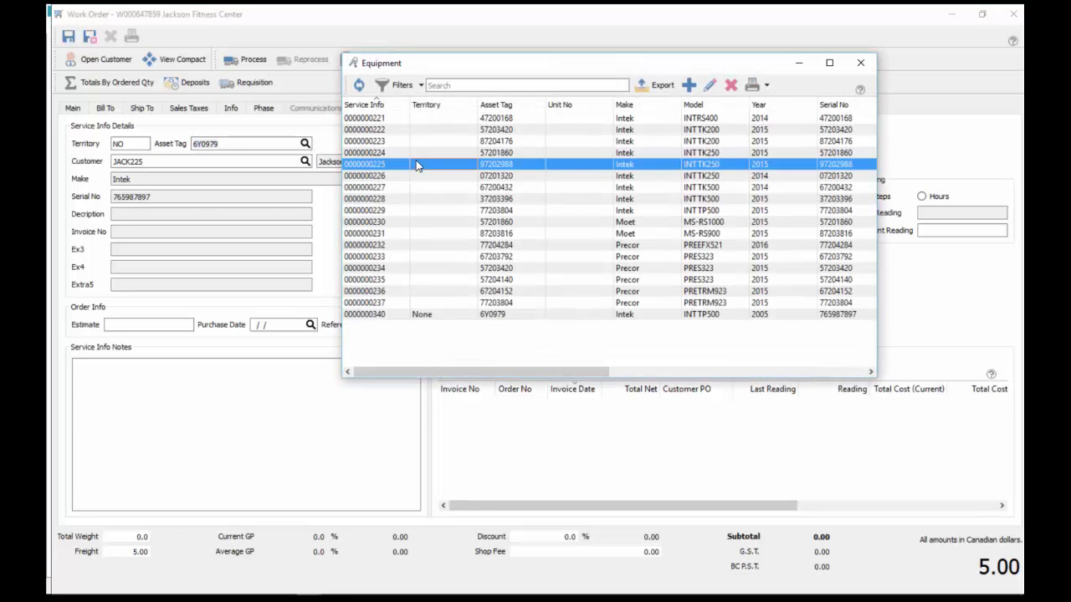
double_click(417, 164)
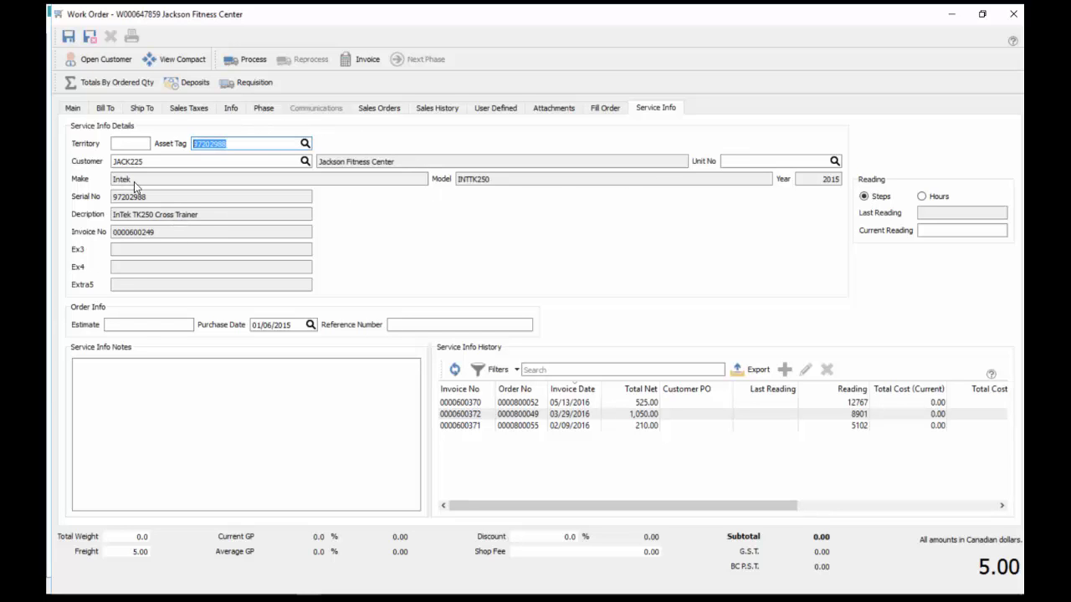
click(124, 373)
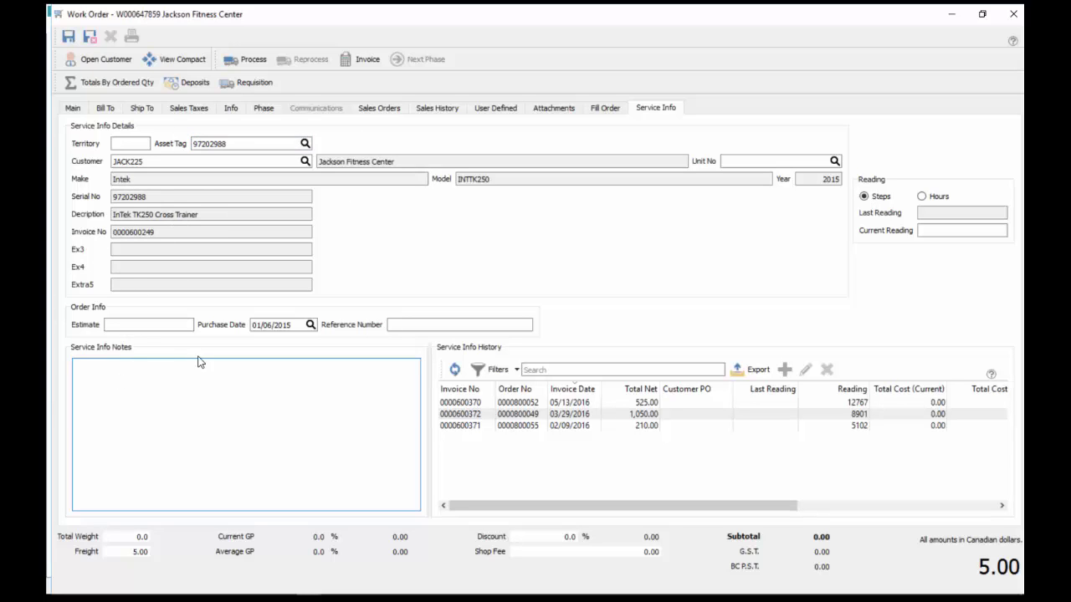
click(505, 405)
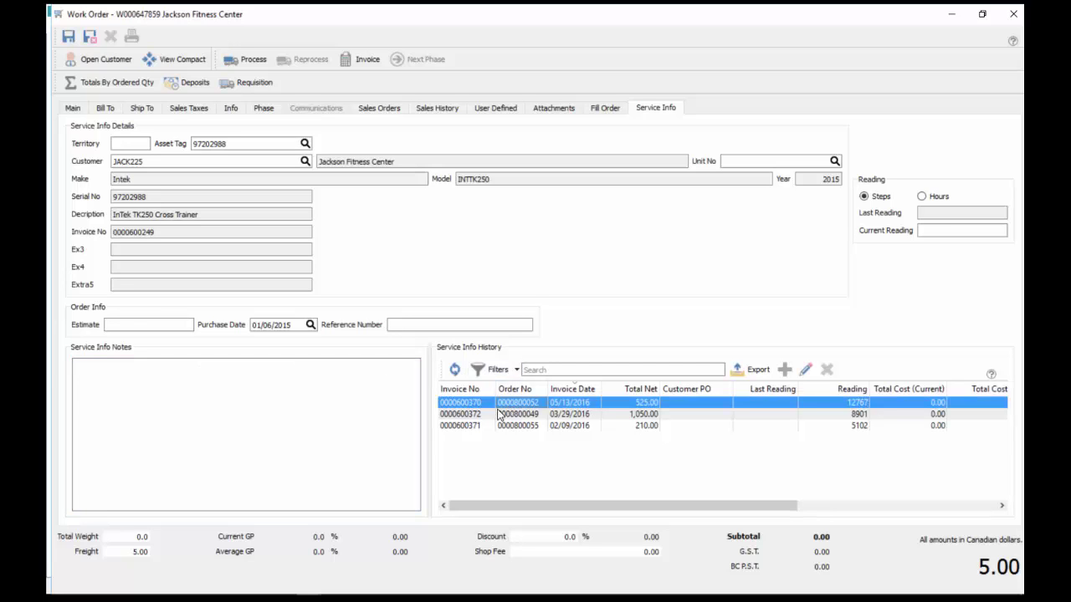
double_click(474, 414)
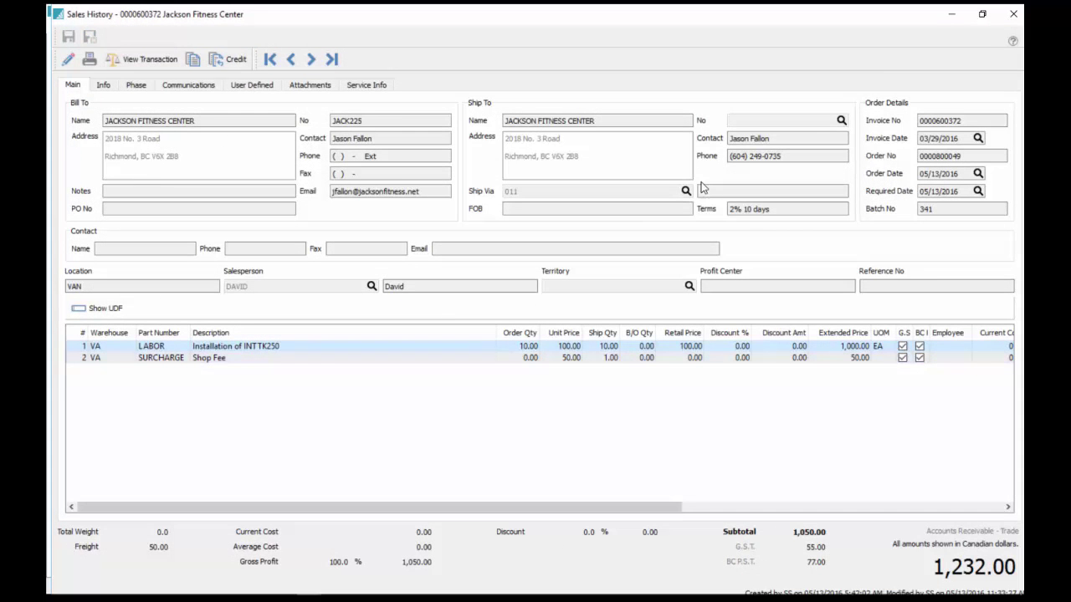
click(1013, 14)
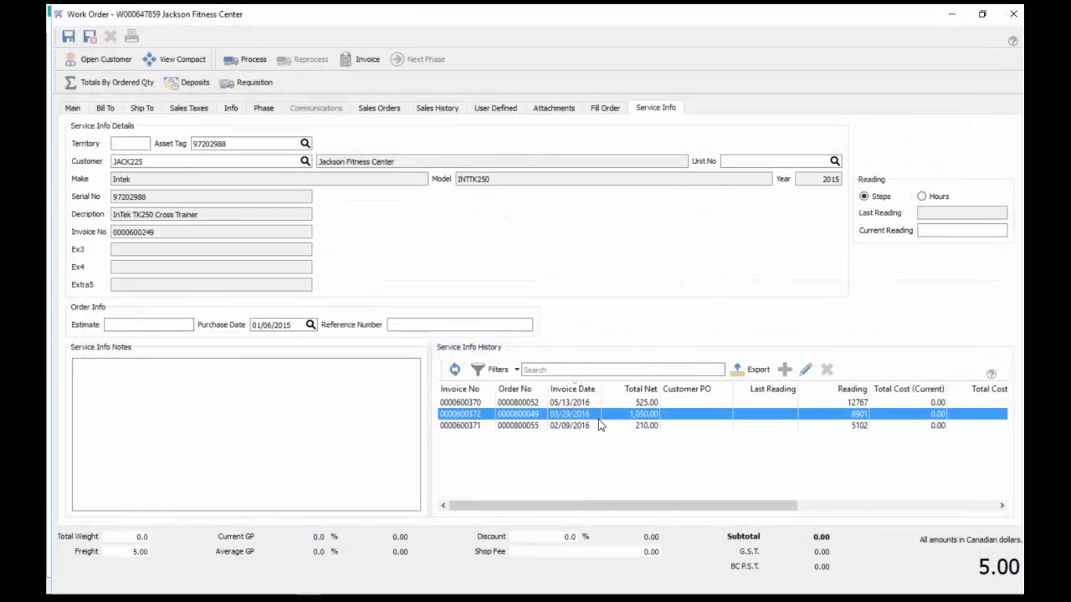
double_click(598, 423)
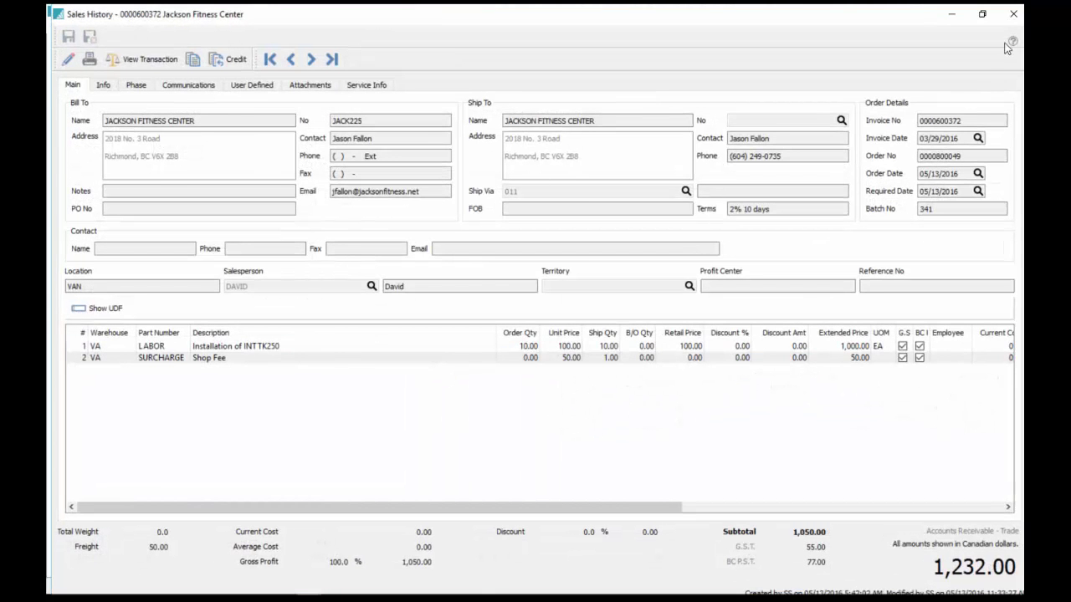
click(1013, 14)
double_click(589, 425)
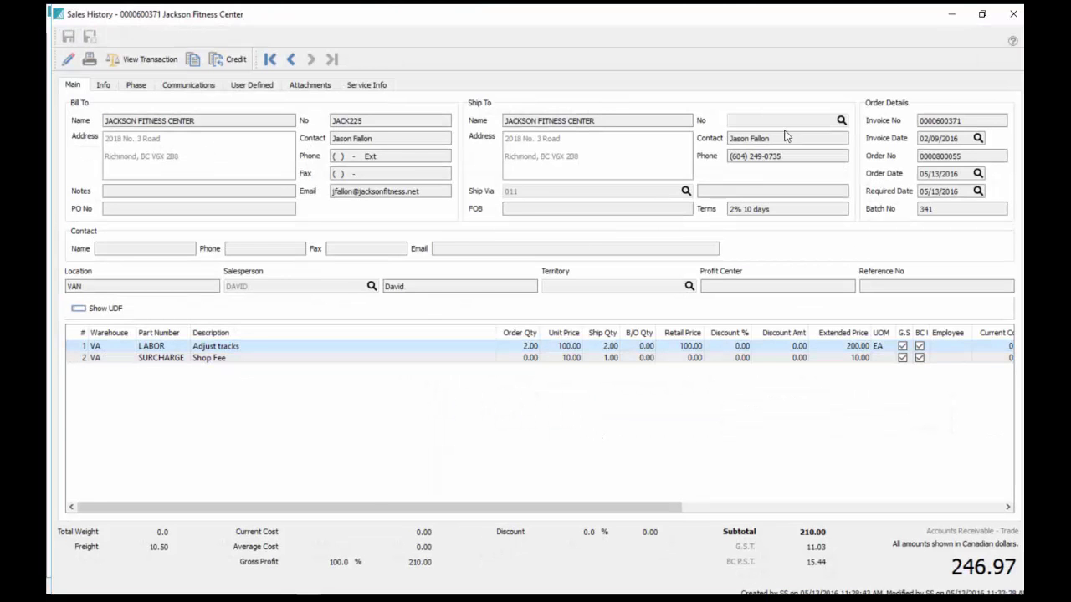
click(1013, 14)
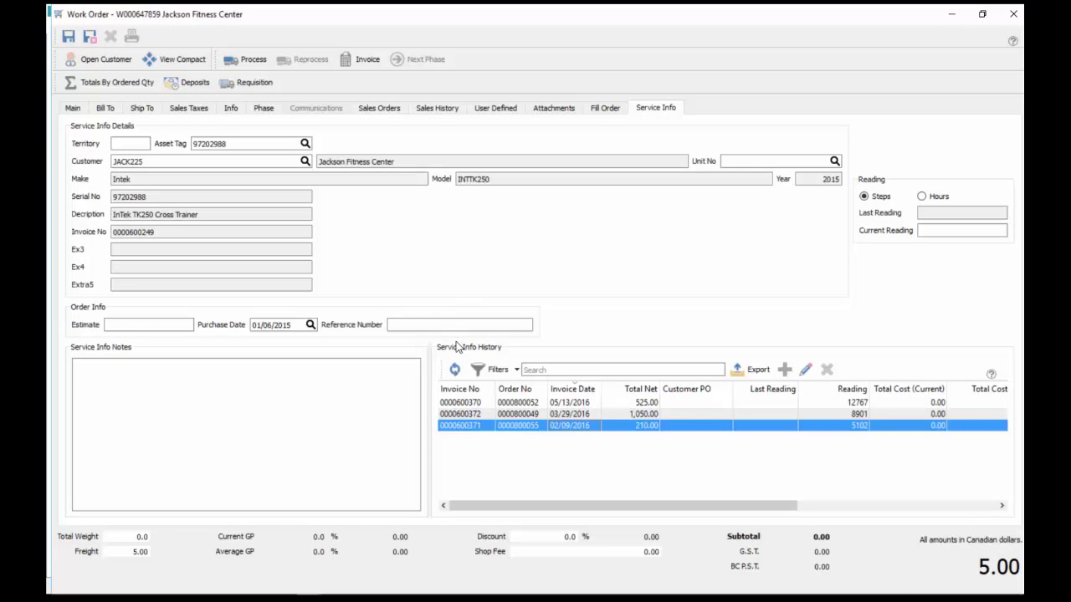
double_click(516, 408)
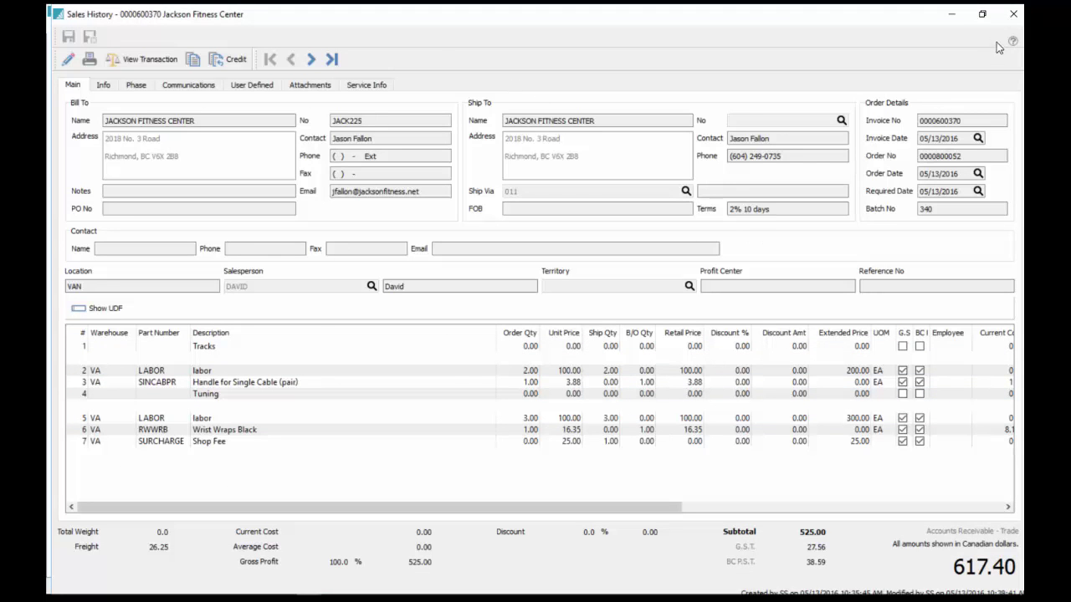
click(1013, 15)
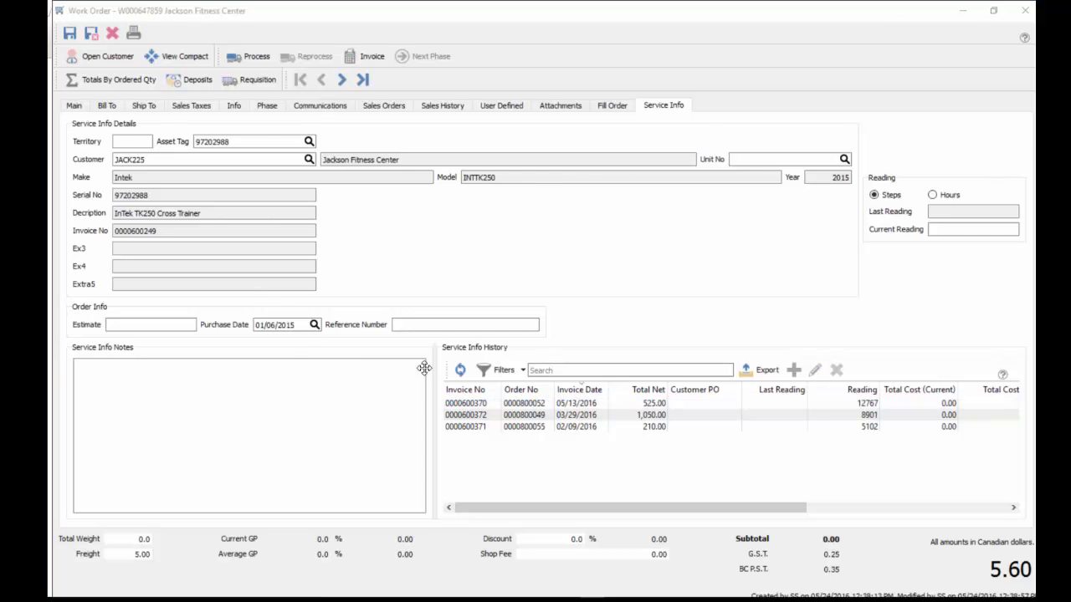
On the Main tab, insert a comment line reading 'Replacer Tracks' among the line items
click(207, 383)
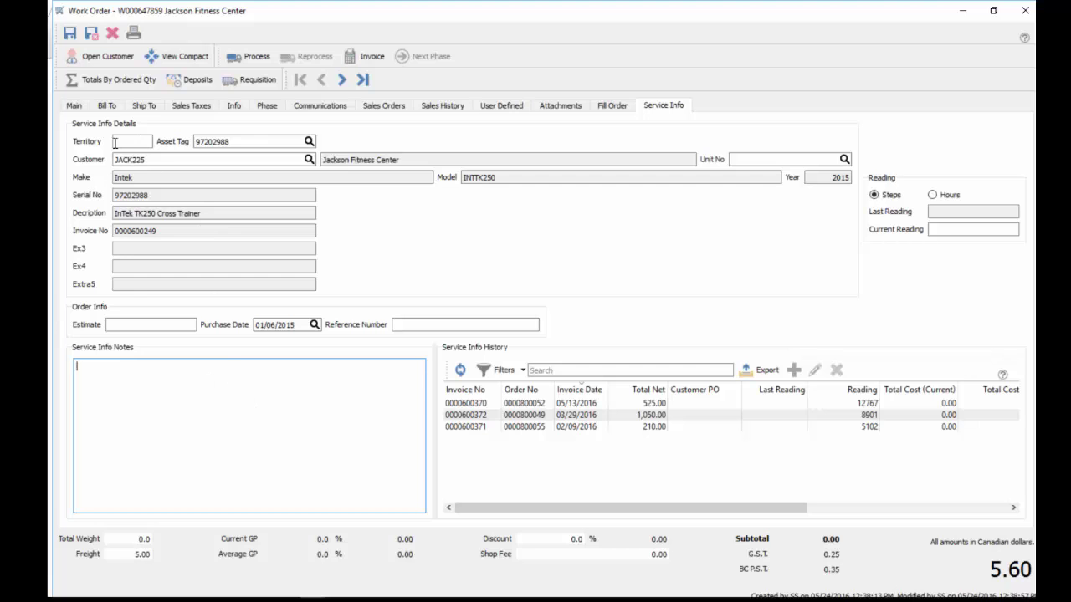
click(74, 107)
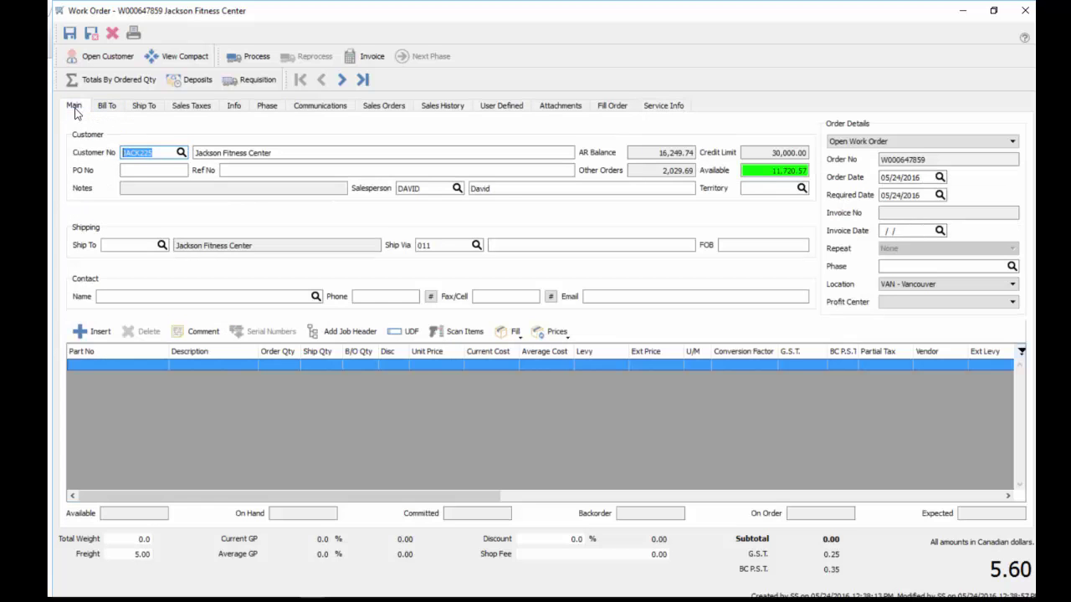
click(203, 332)
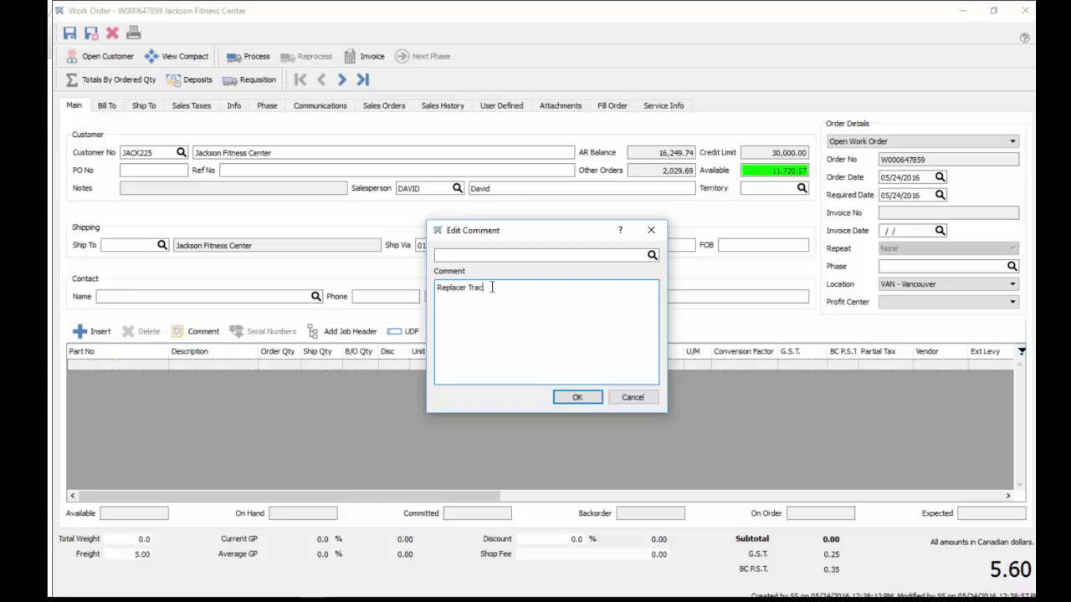
key(BackSpace)
click(576, 398)
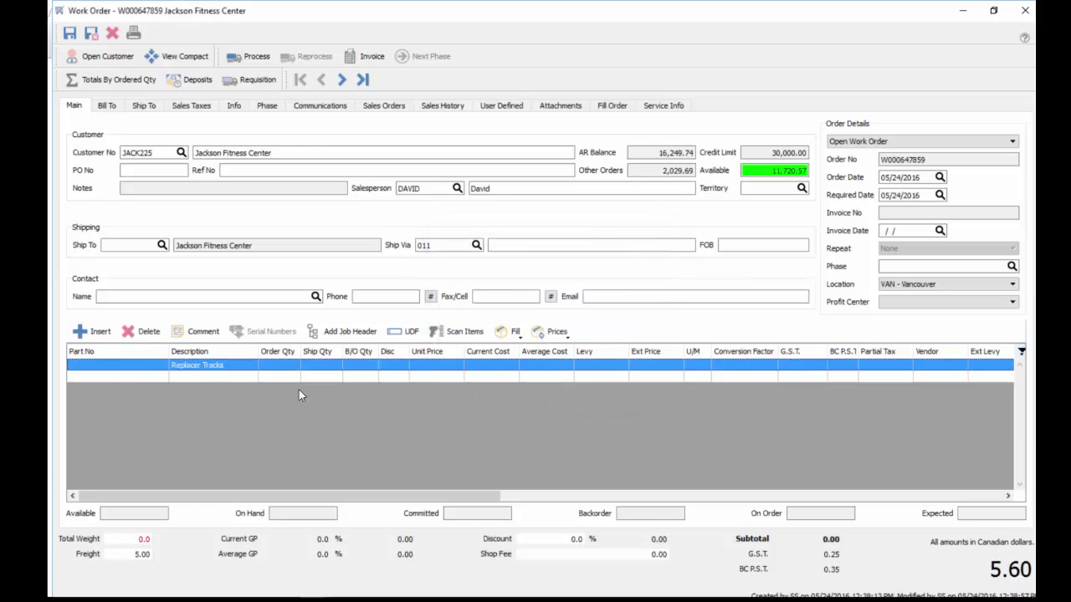
click(199, 378)
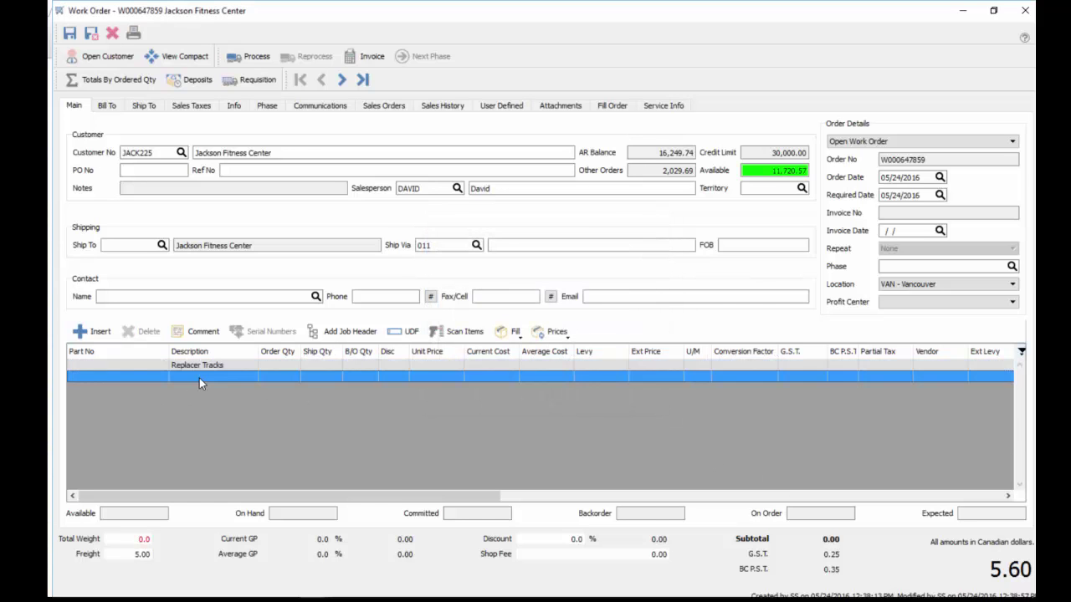
Add the PRECORKIT kit's four parts below the comment and approve their low-margin prices
click(101, 379)
text(VA)
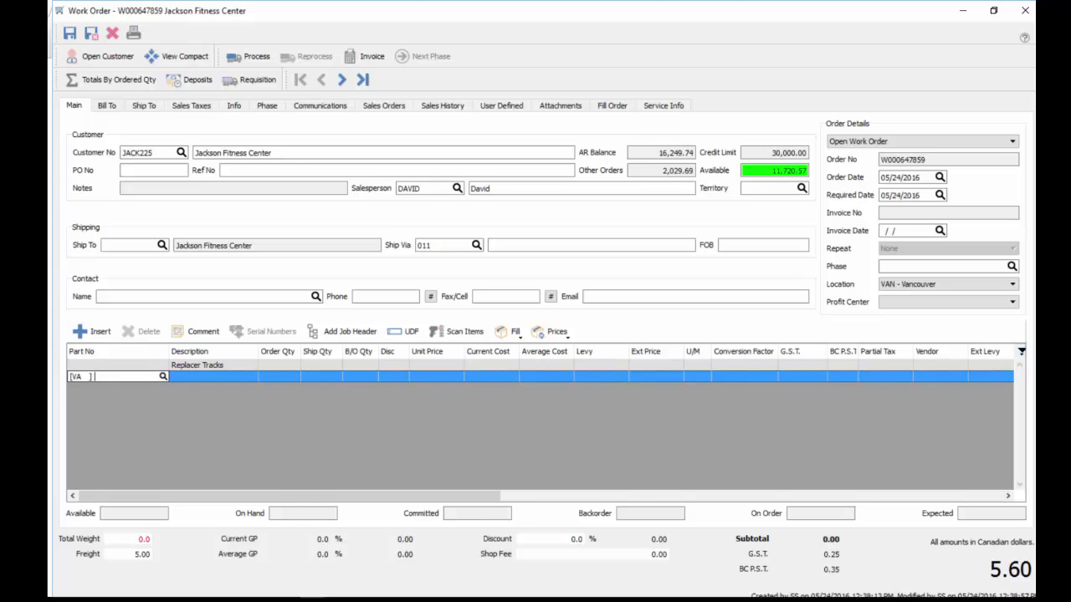
click(137, 375)
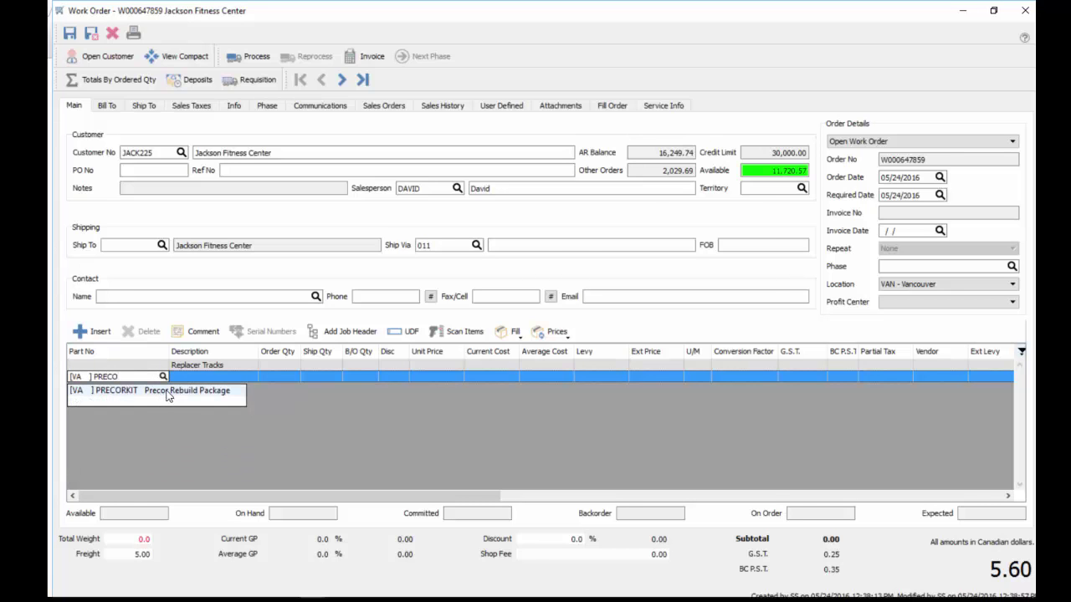
click(167, 393)
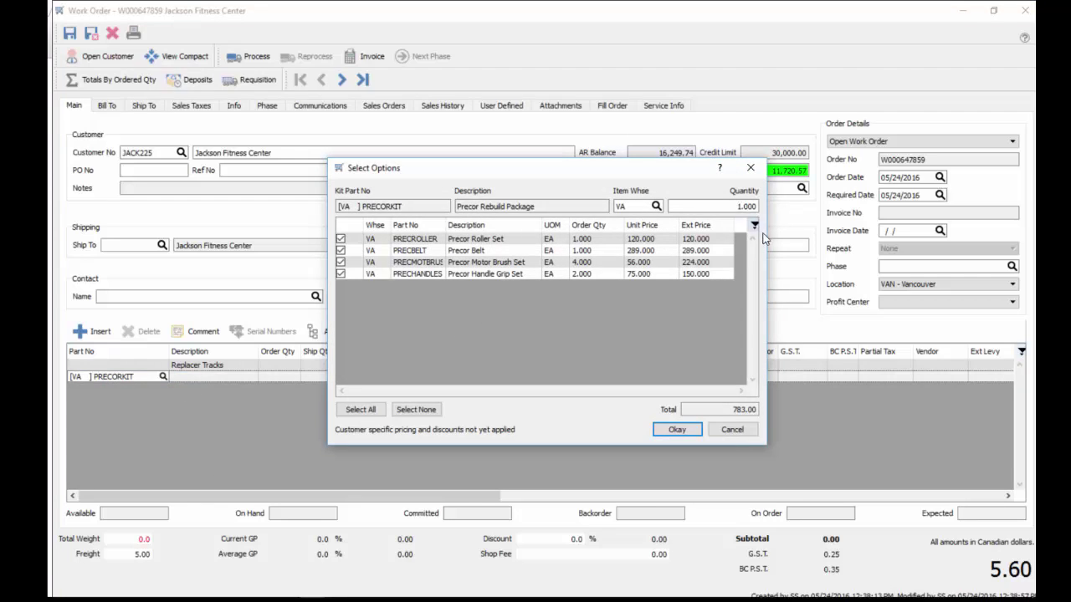
double_click(445, 225)
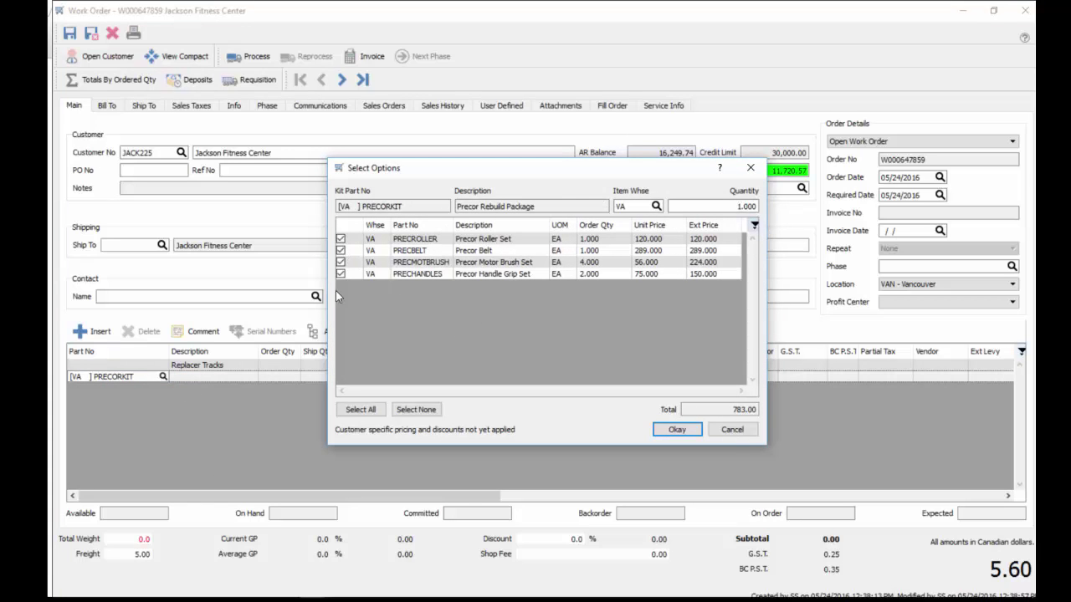
click(680, 430)
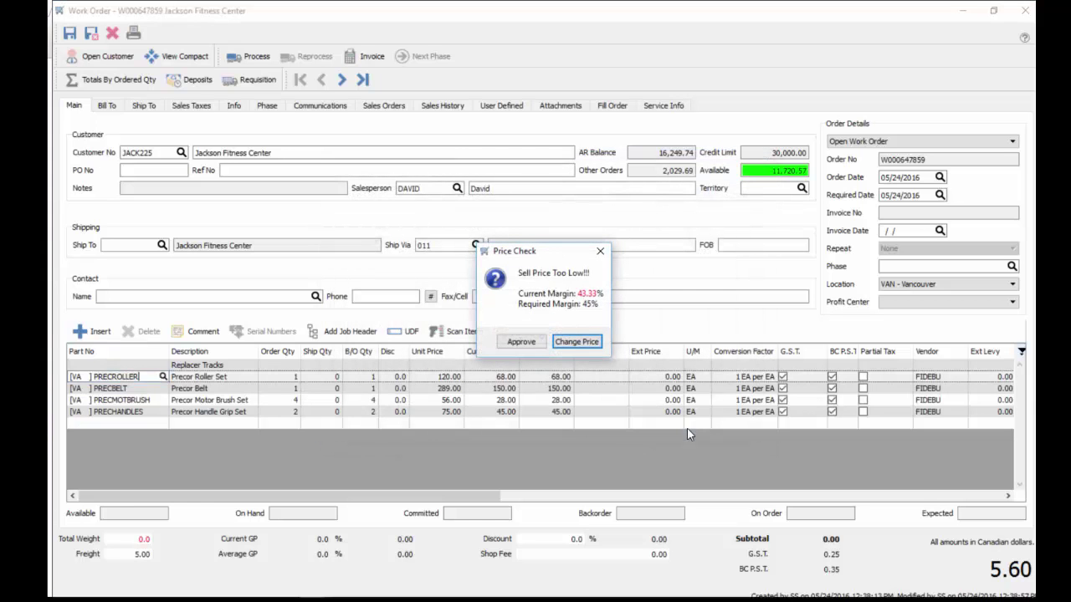
click(520, 343)
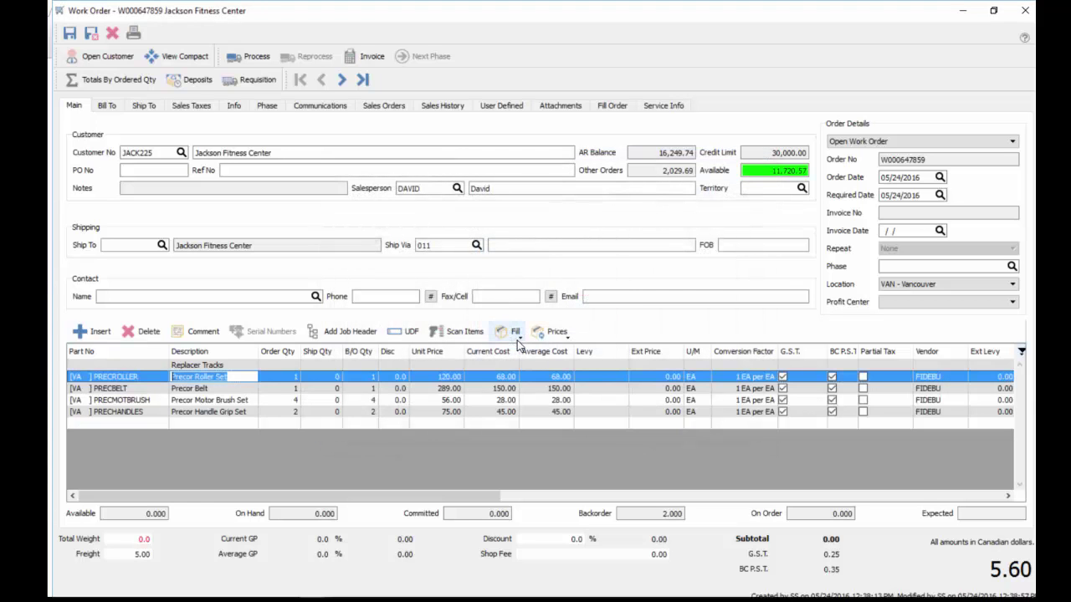
click(179, 368)
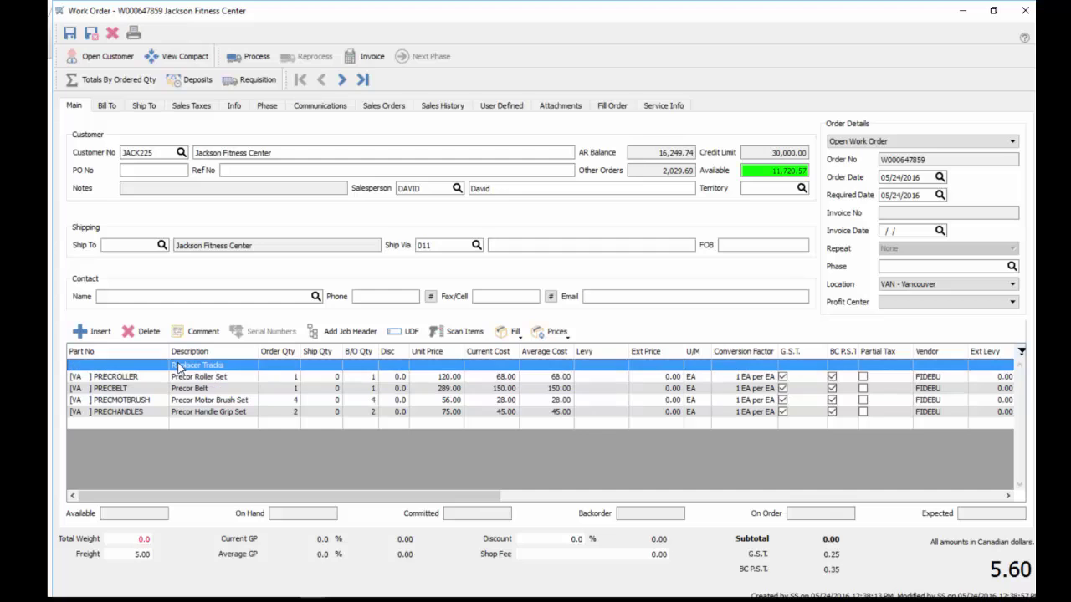
Insert two job headers, 'Tracks' above the comment and 'Tuneup' above the Precor Belt
click(358, 333)
click(229, 364)
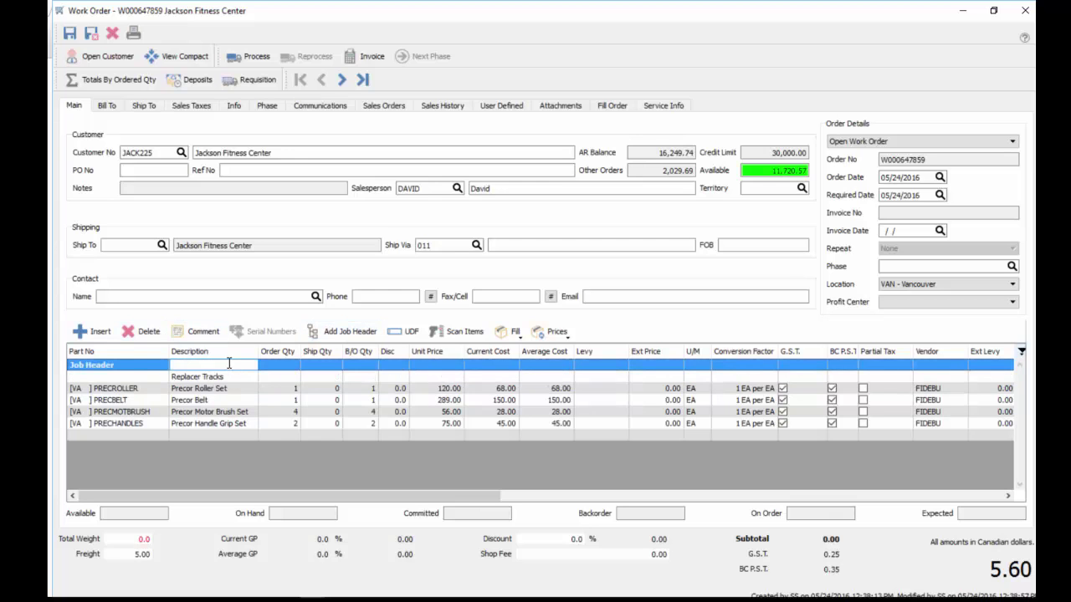
text(Tracks)
click(141, 401)
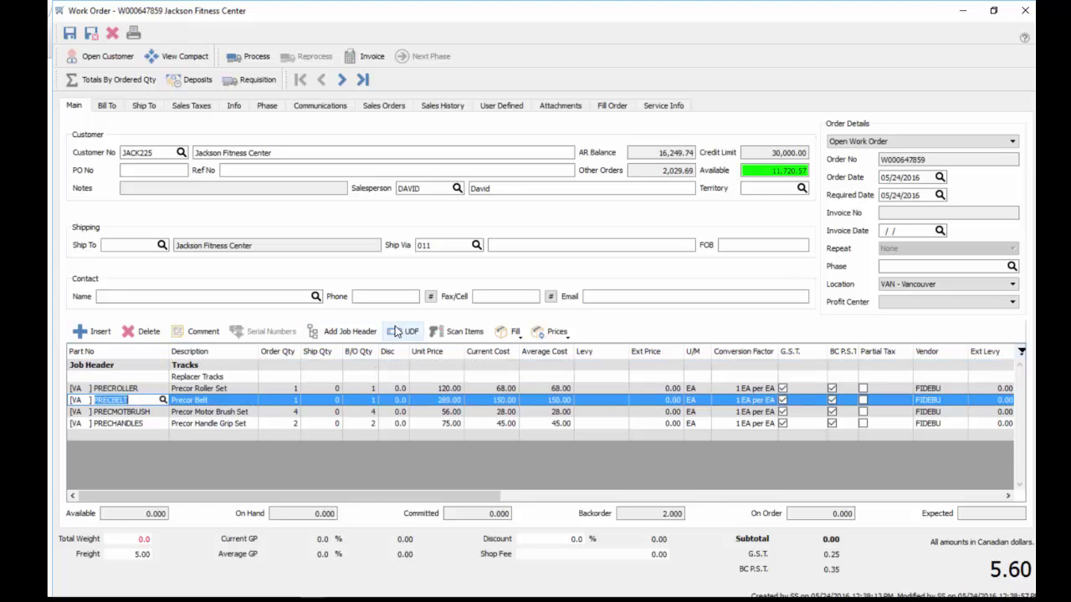
click(345, 331)
click(217, 401)
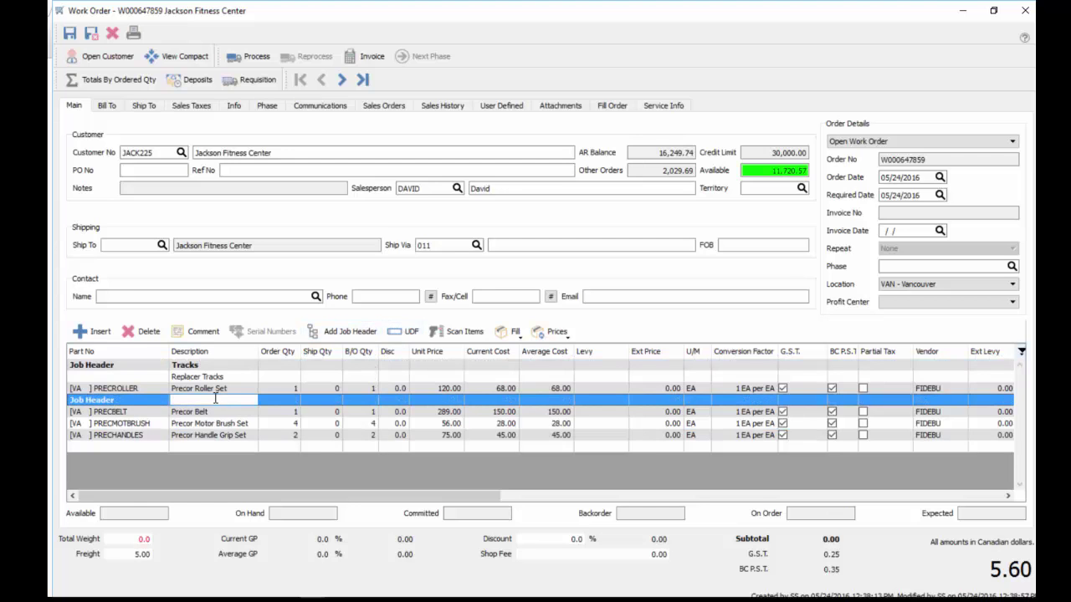
text(Tuneup)
key(Return)
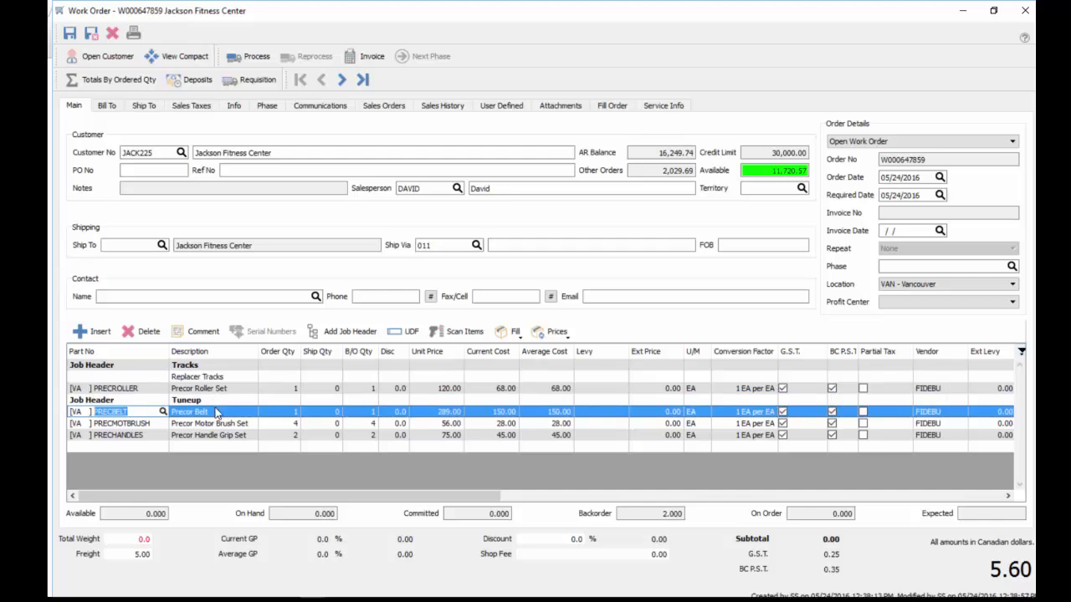
Add a LABOR line at the end with an order quantity of 4
click(235, 453)
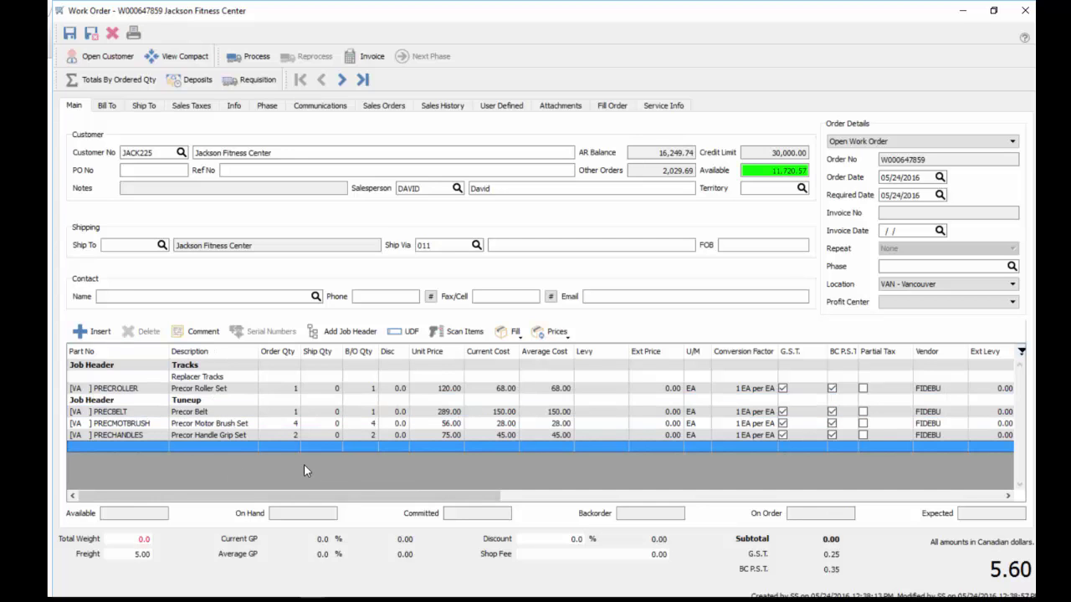
click(148, 447)
text(LA)
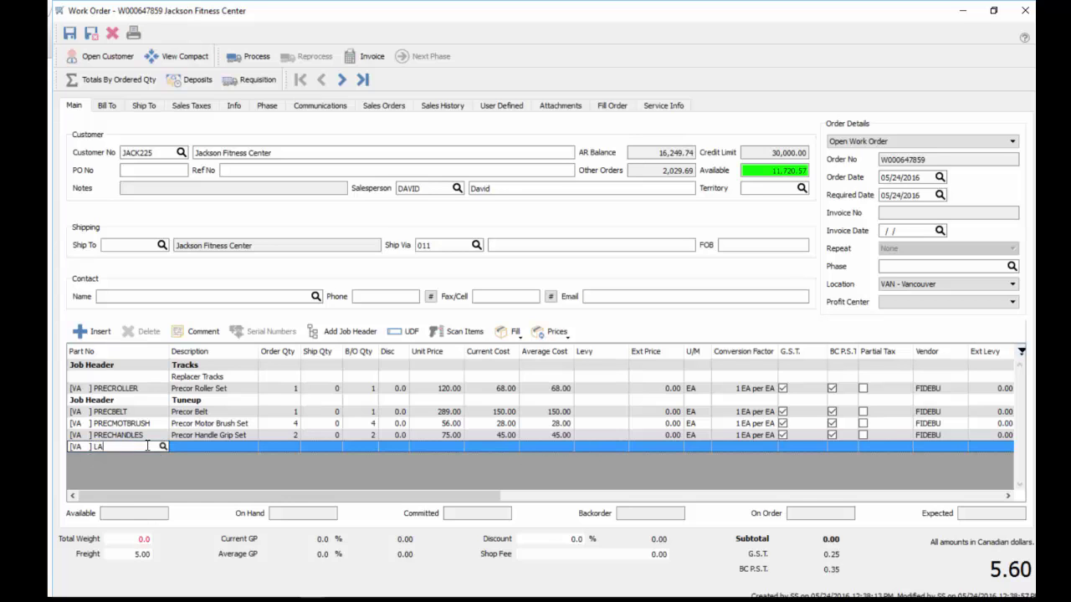
click(126, 468)
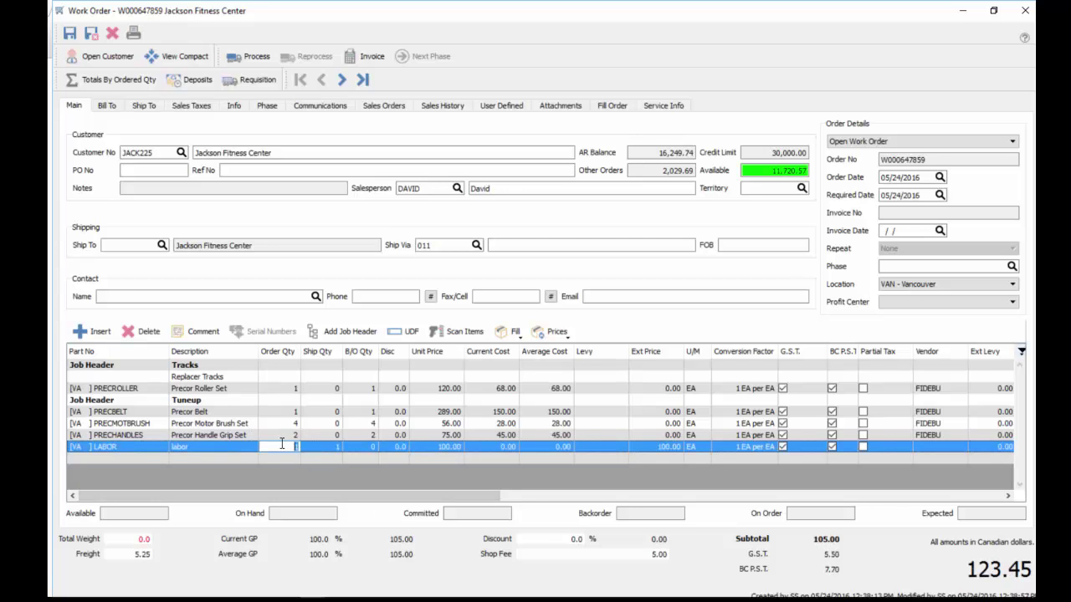
click(283, 446)
key(Tab)
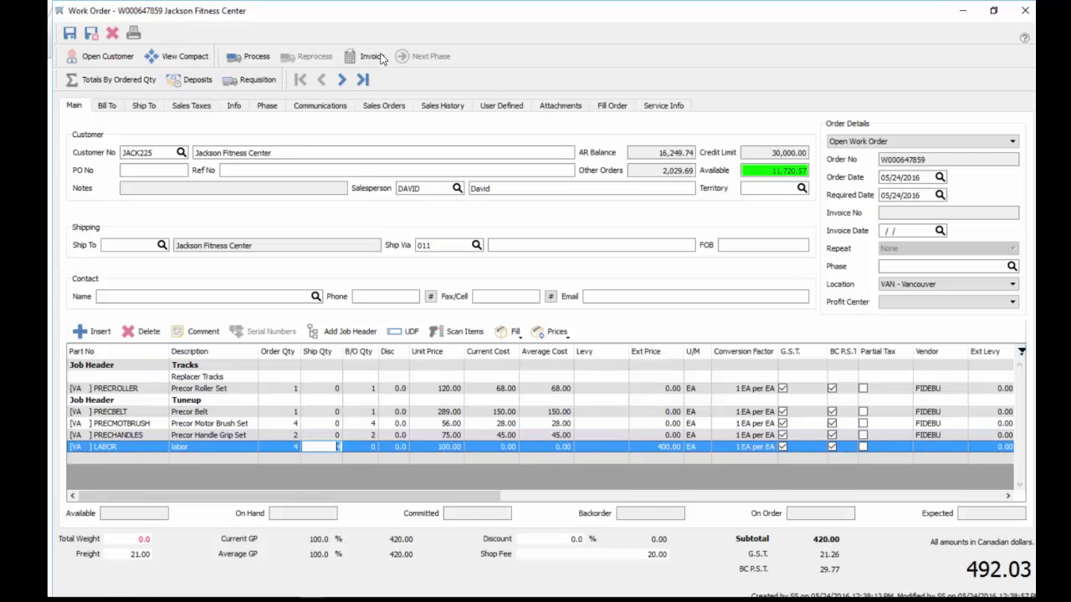
Preview the Work Order report for order W000647859 in the Report Viewer
click(135, 35)
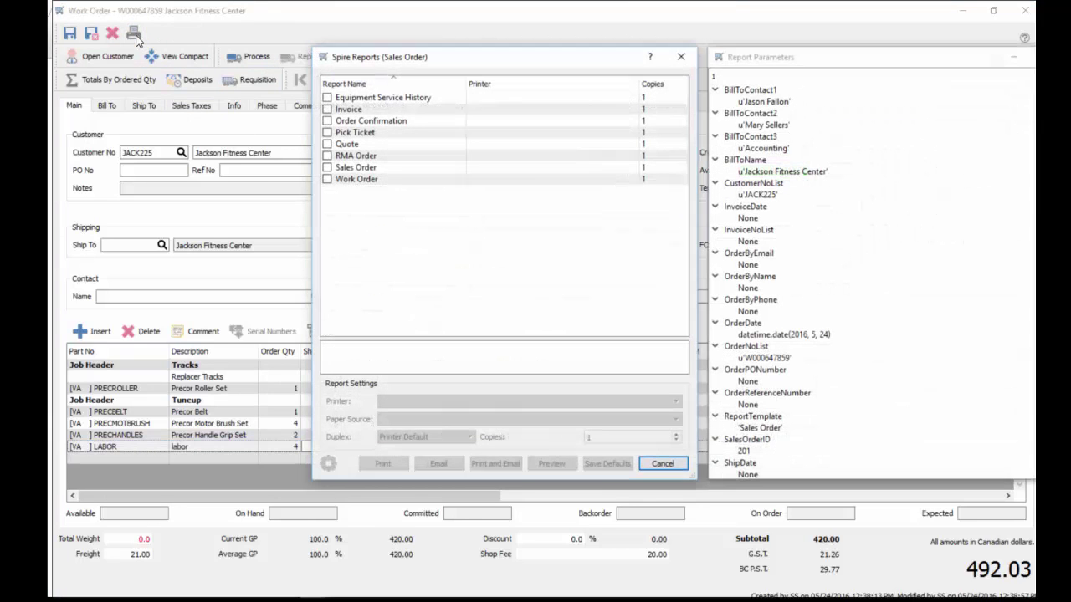
click(327, 182)
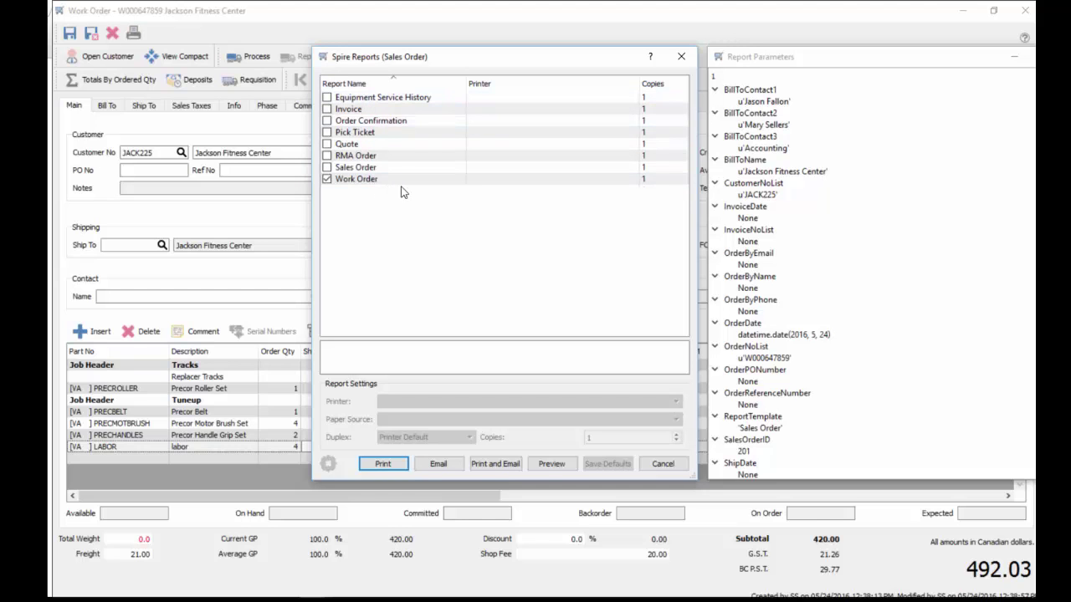
click(552, 464)
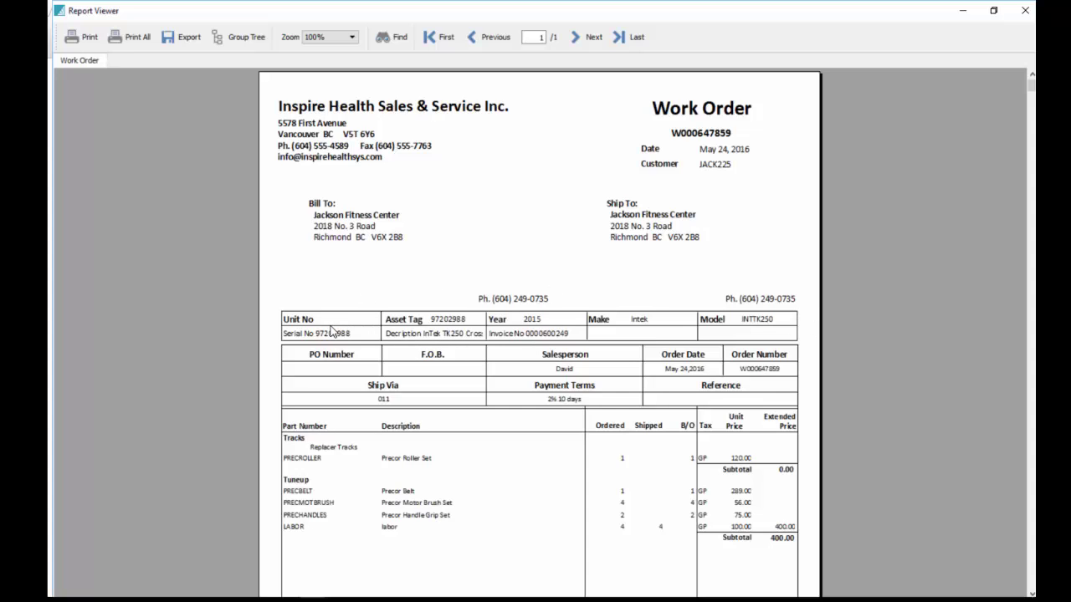
Scroll the work order report down to its 493.92 total due and back up, then close the viewer
scroll(520, 434, down, 3)
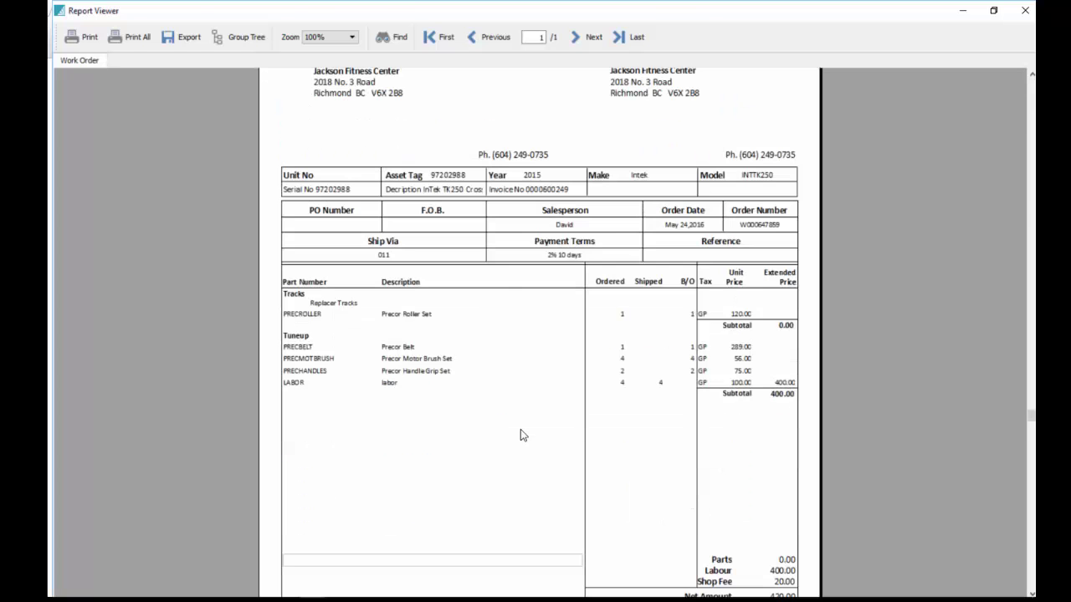
scroll(708, 423, down, 2)
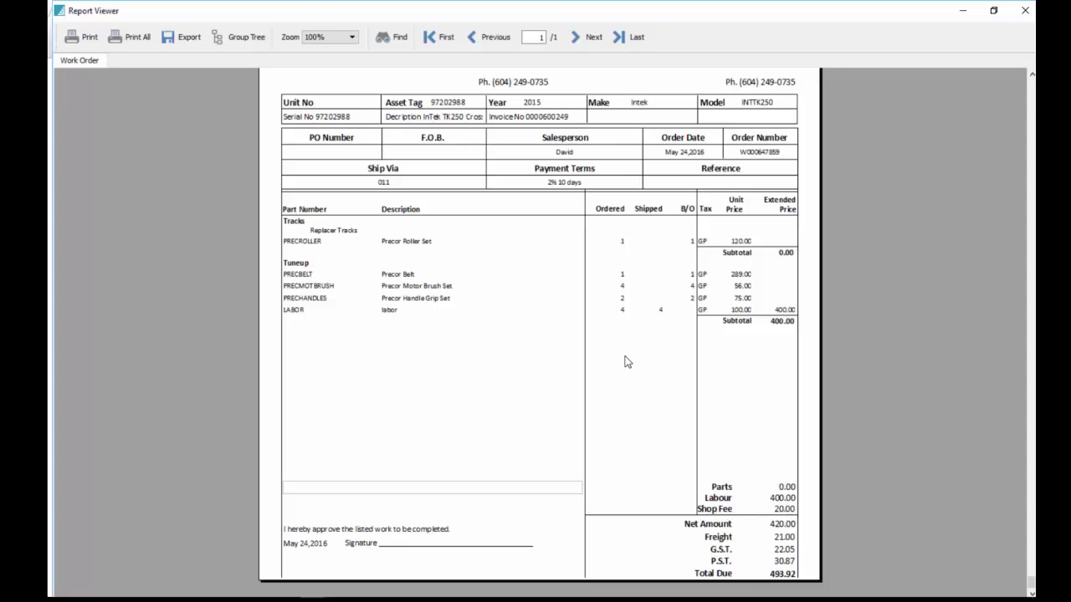
scroll(761, 461, up, 5)
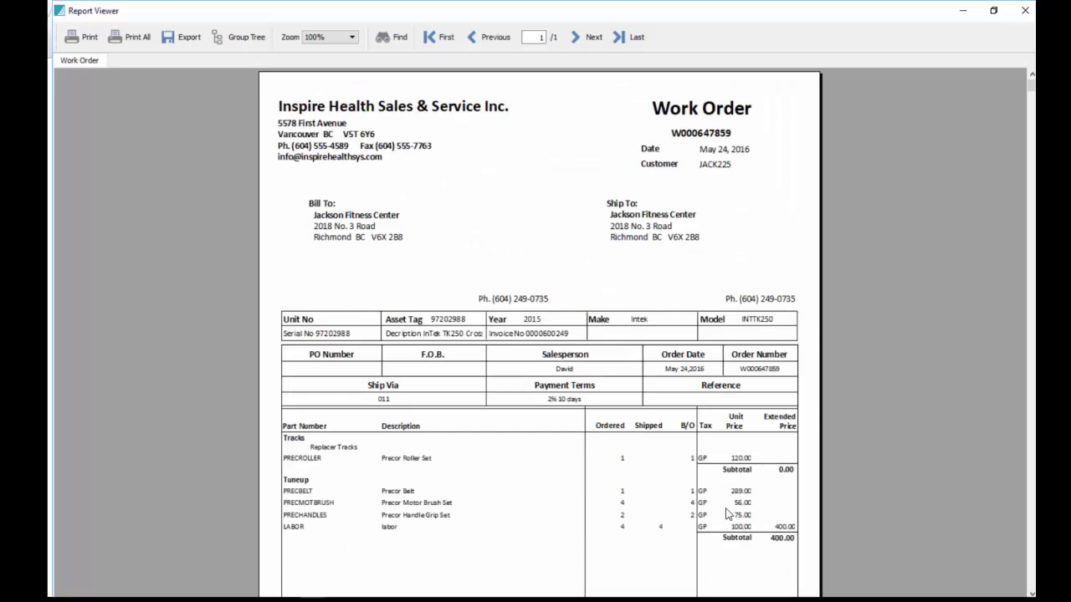
click(1027, 15)
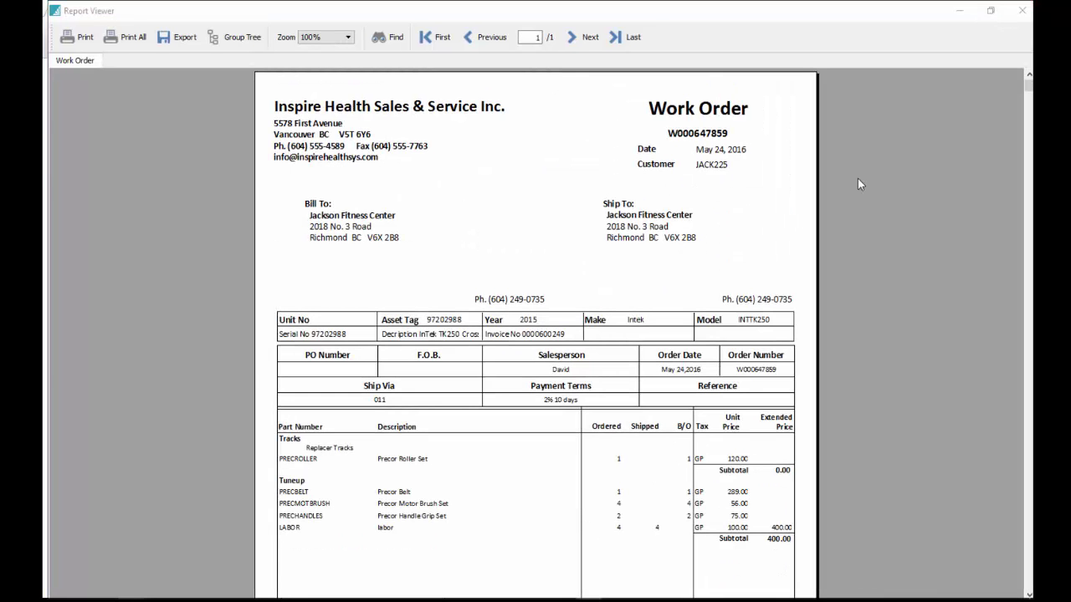
click(1023, 11)
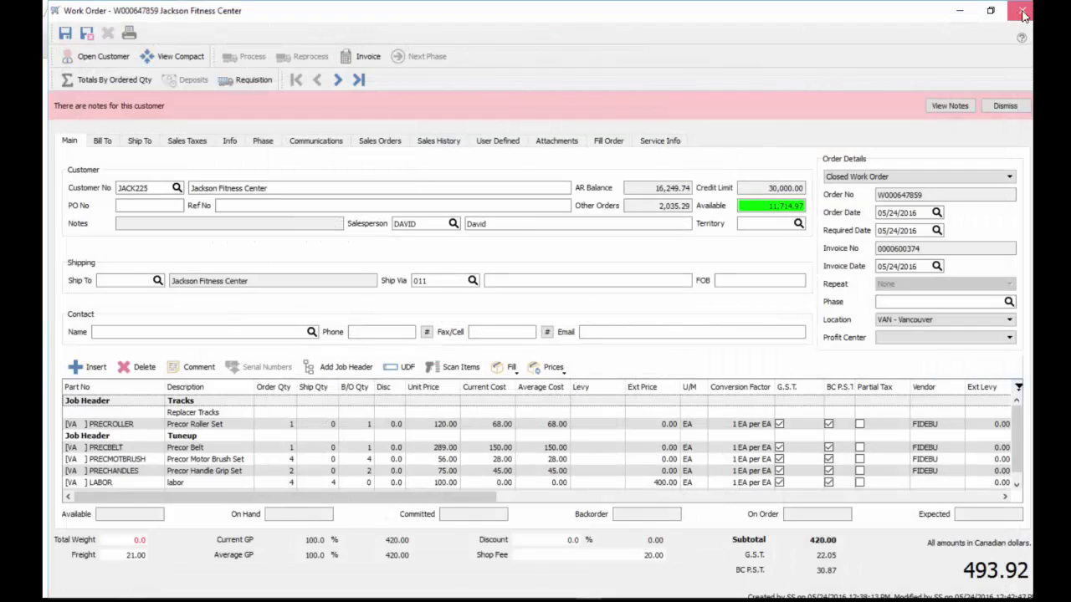
Reopen the Jackson Fitness Center work order and enter ship quantities for the roller set, belt, motor brushes and handle grips
click(1022, 10)
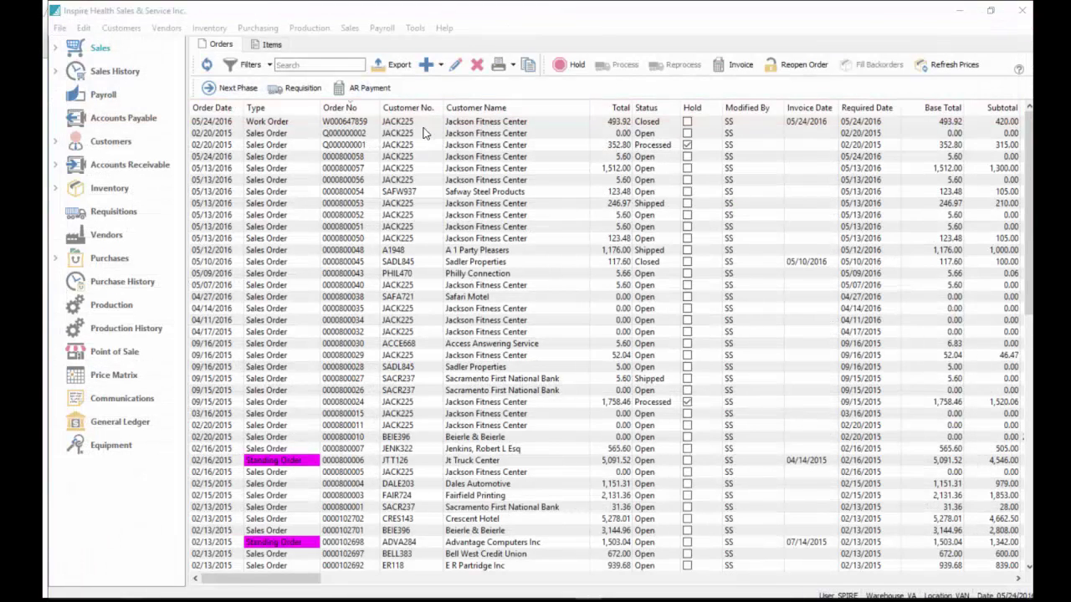
double_click(276, 124)
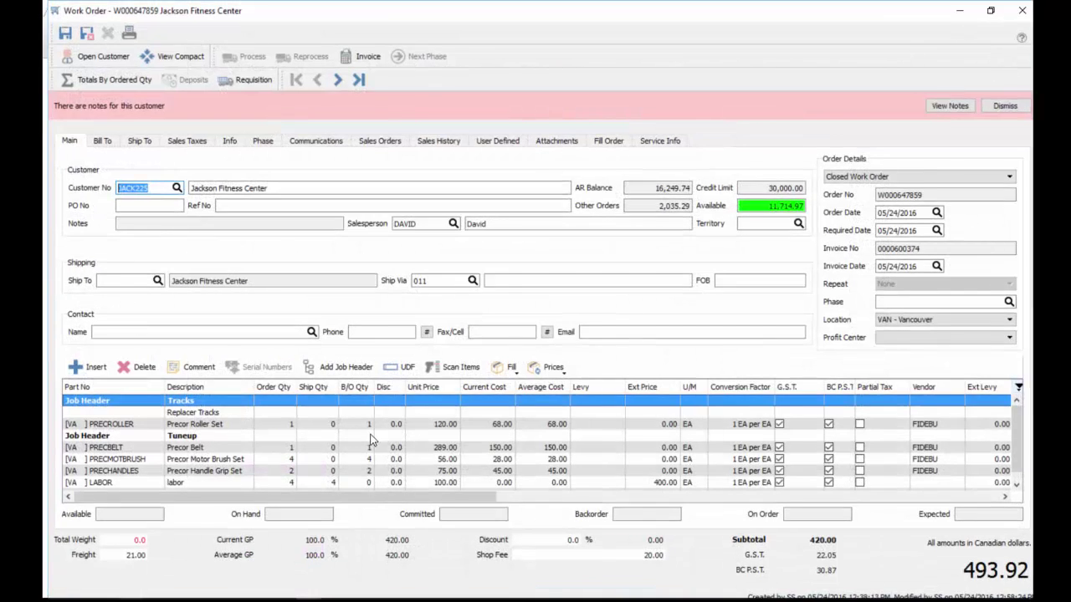
click(329, 424)
text(1)
click(324, 447)
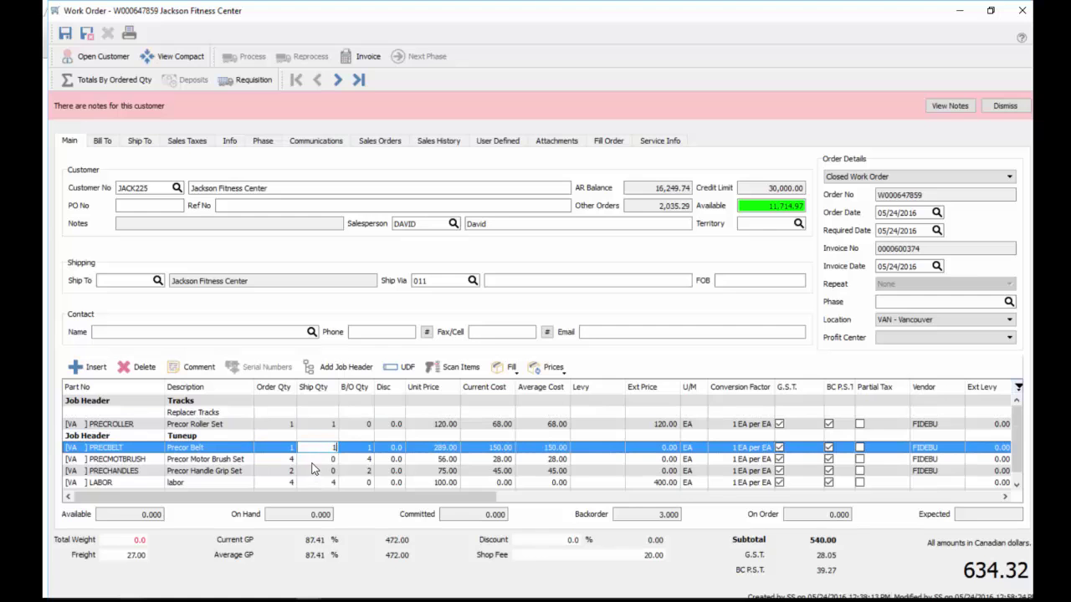
click(321, 459)
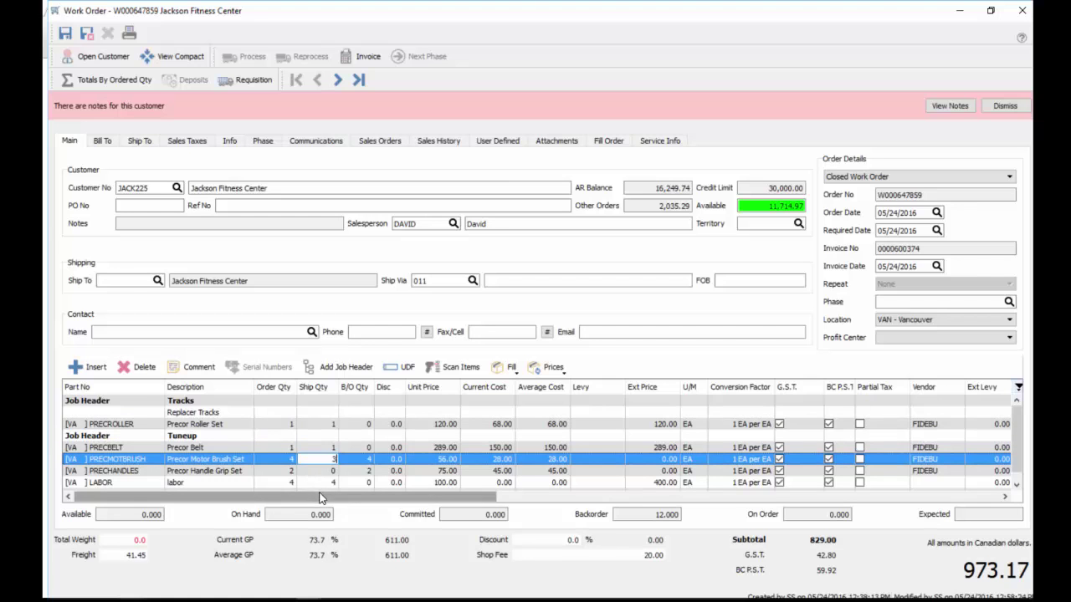
text(3)
click(321, 471)
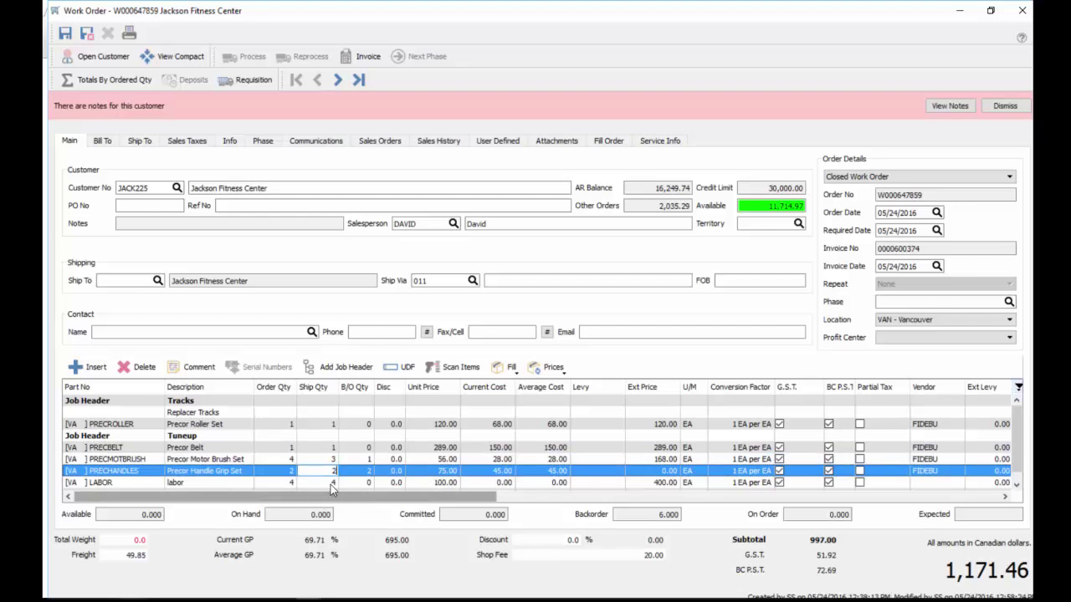
click(322, 483)
text(4)
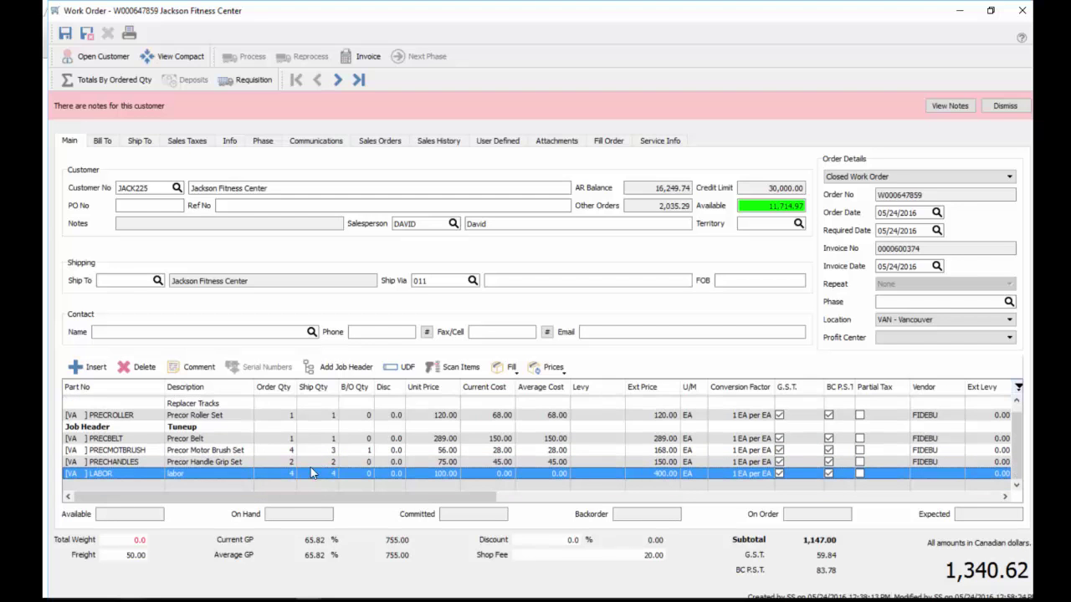
Set the labor order quantity to 3 and the motor brush set's order quantity to 3
click(282, 472)
text(5)
click(325, 474)
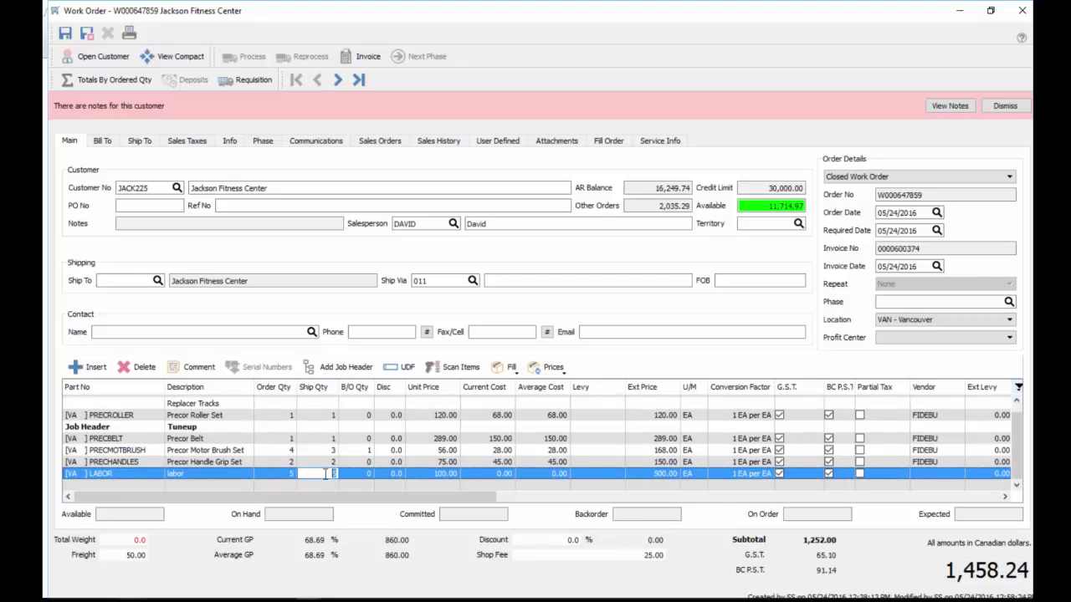
click(290, 476)
click(318, 475)
click(318, 461)
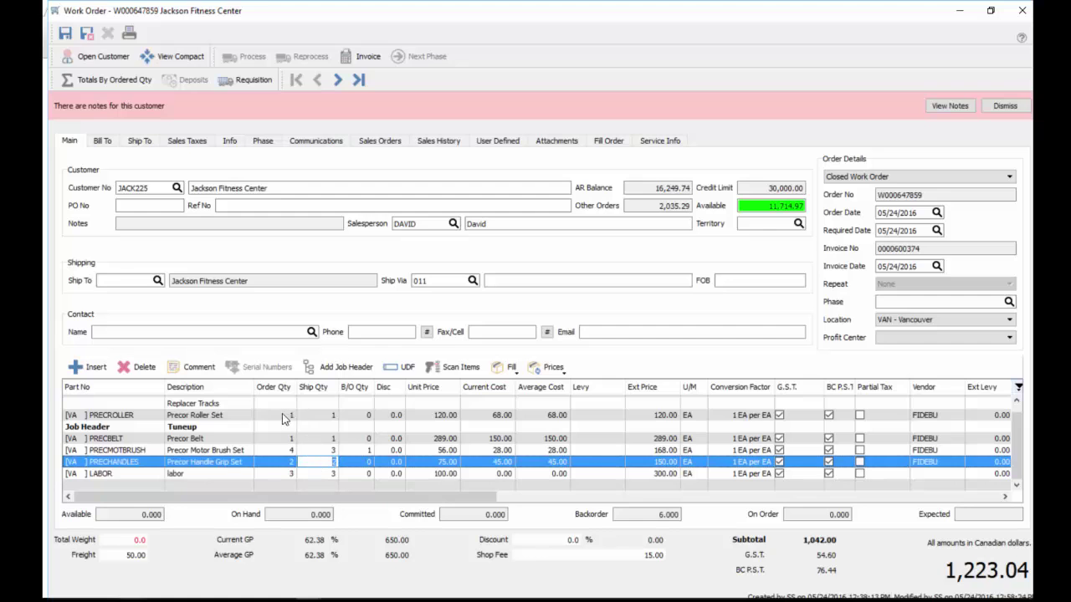
click(279, 450)
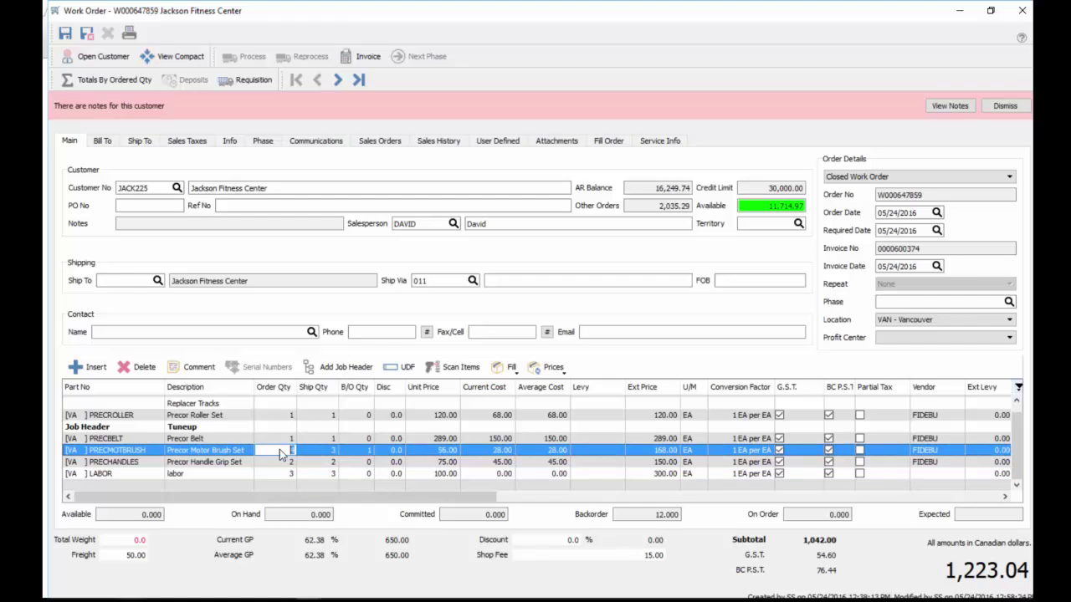
key(Tab)
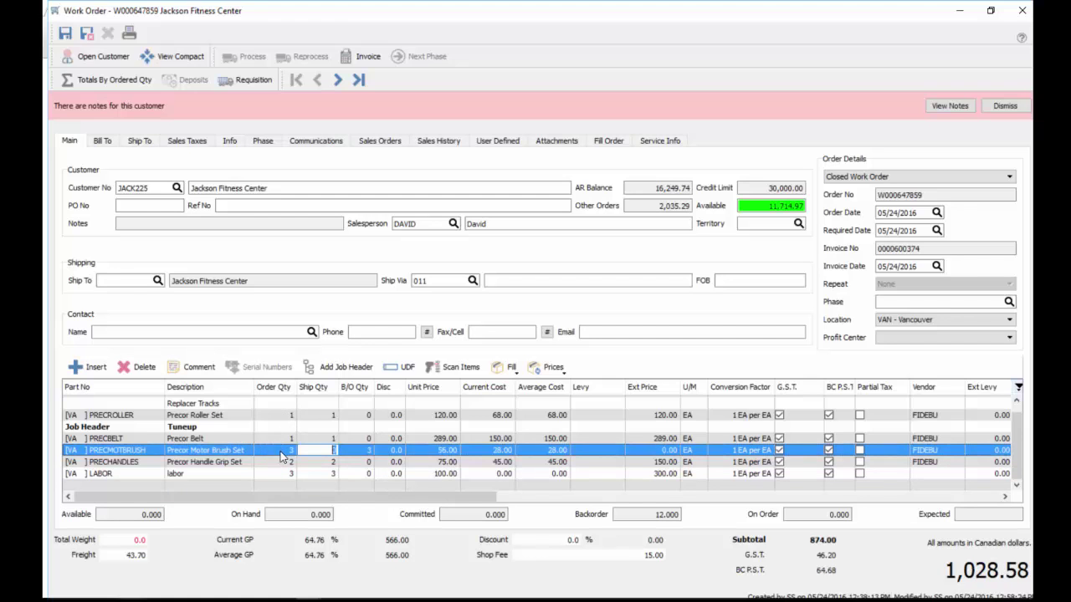
Invoice the work order with the full 1,028.58 paid by Visa
click(357, 56)
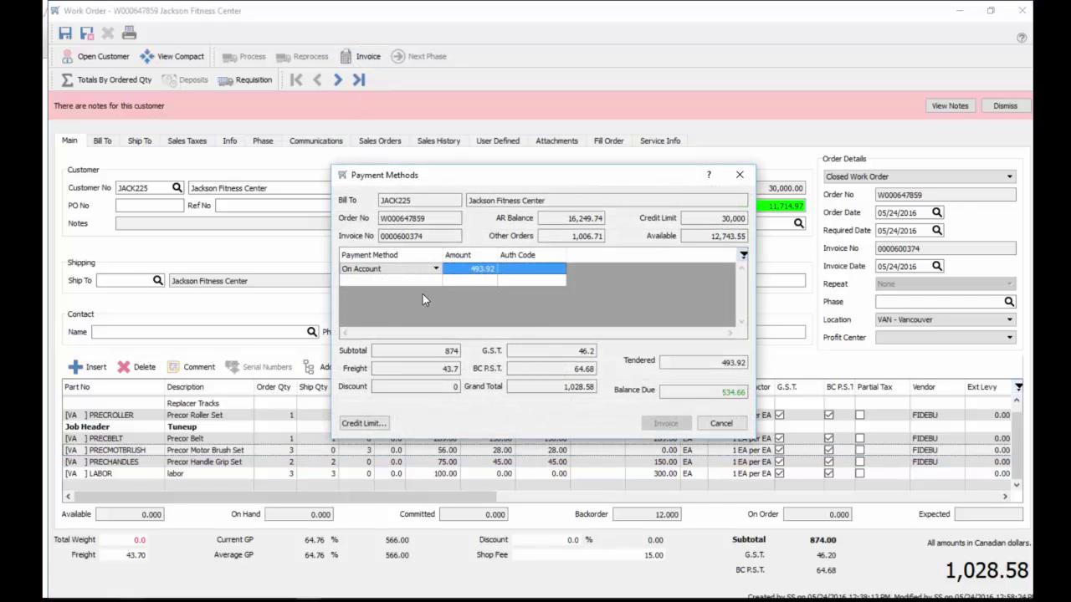
click(410, 271)
click(407, 272)
click(400, 273)
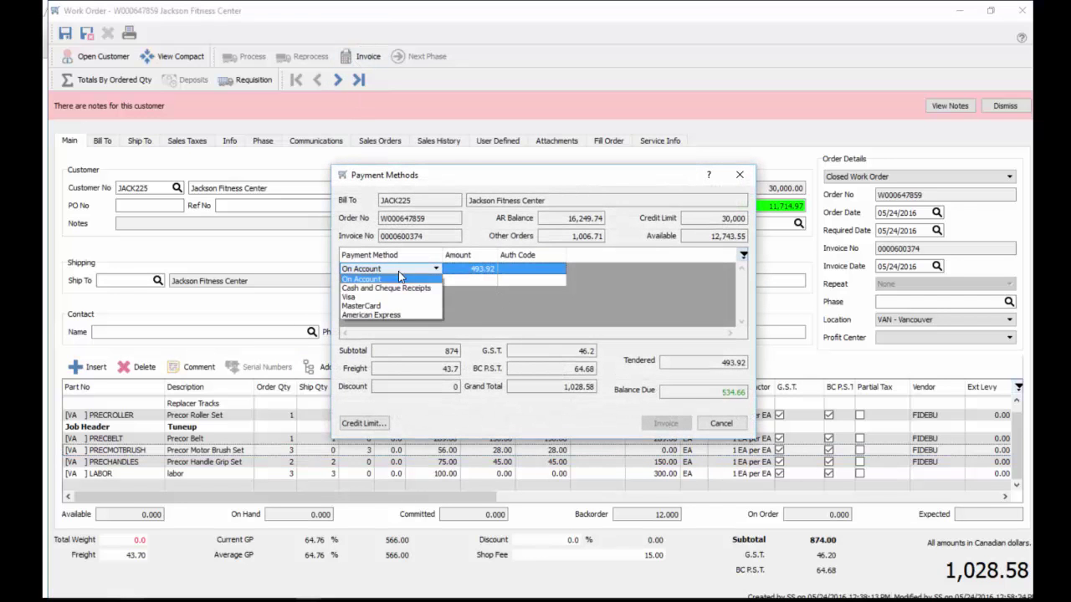
click(371, 297)
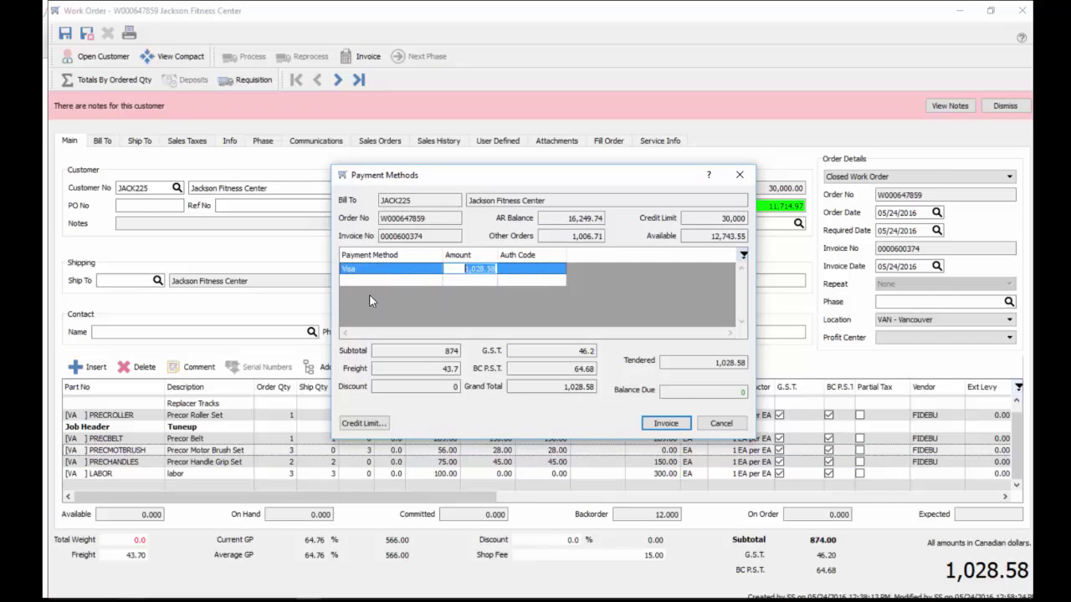
click(665, 423)
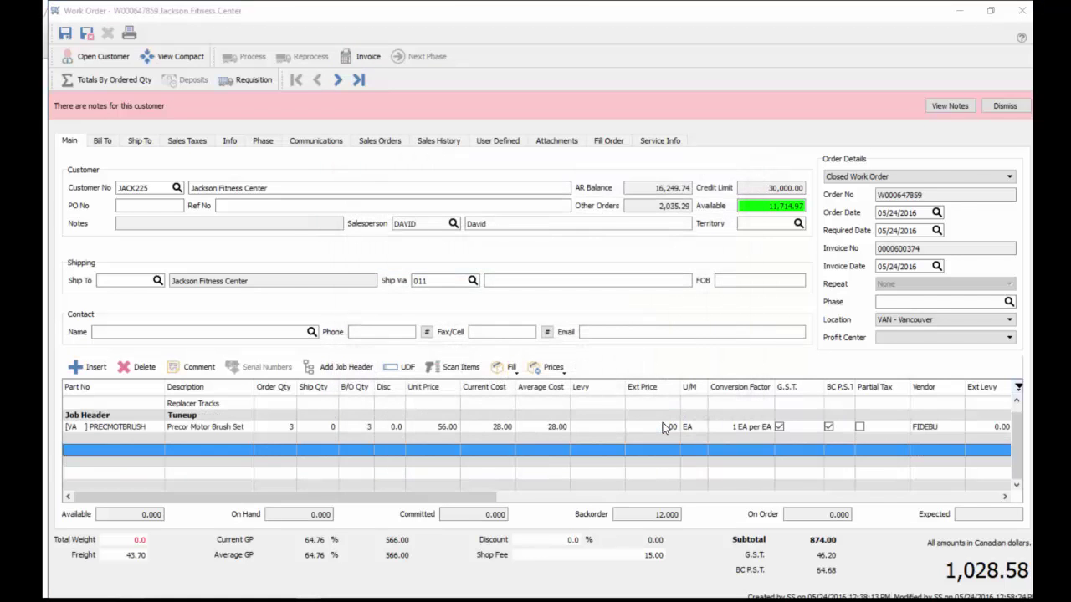
Preview the invoice report, then close it to return to the Sales orders list
click(548, 465)
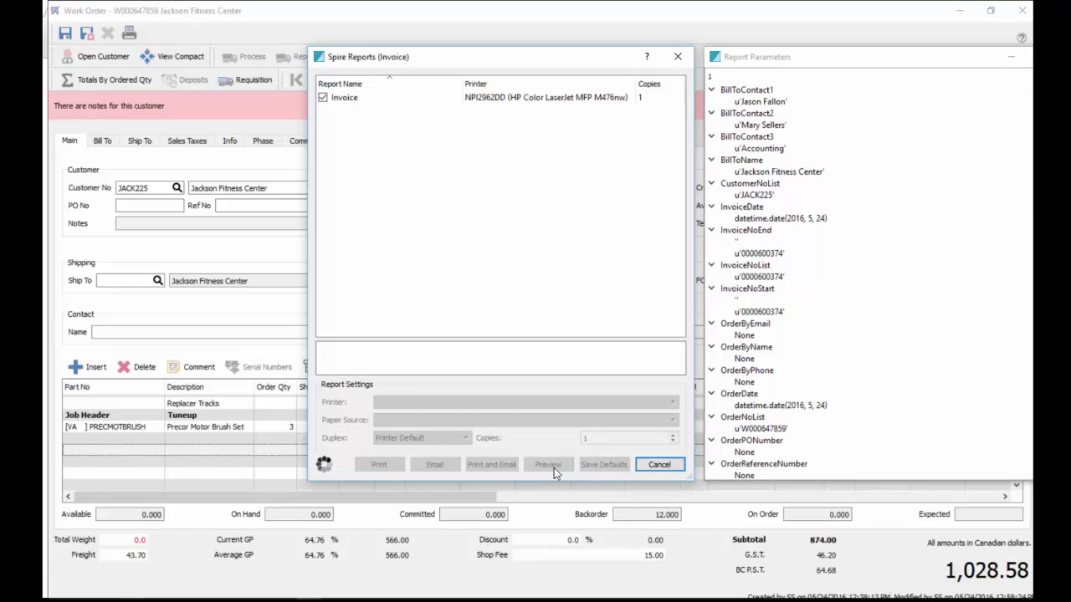
scroll(624, 349, down, 3)
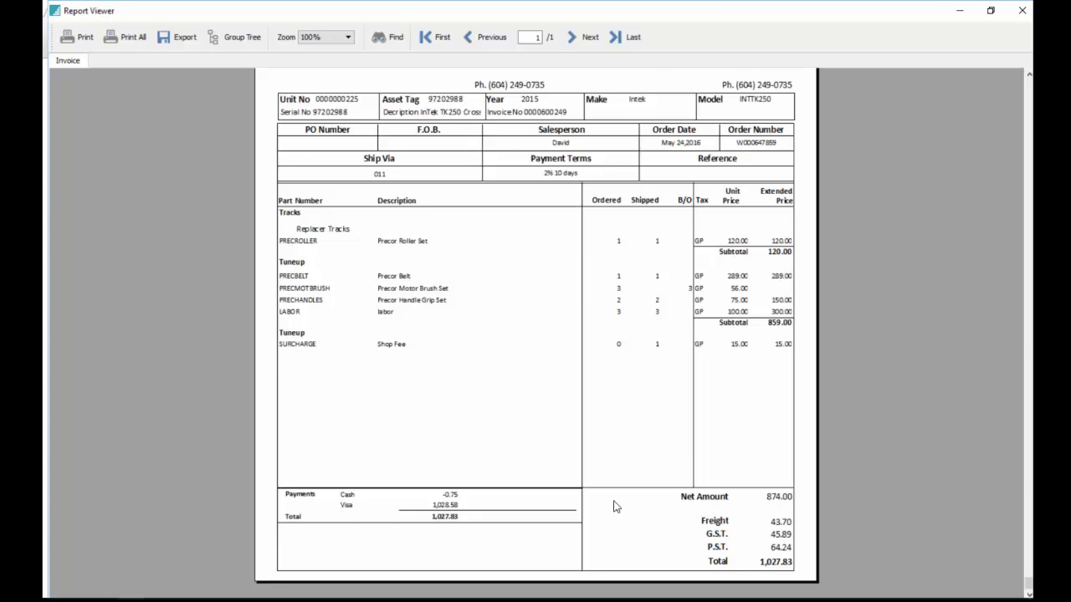
click(1022, 10)
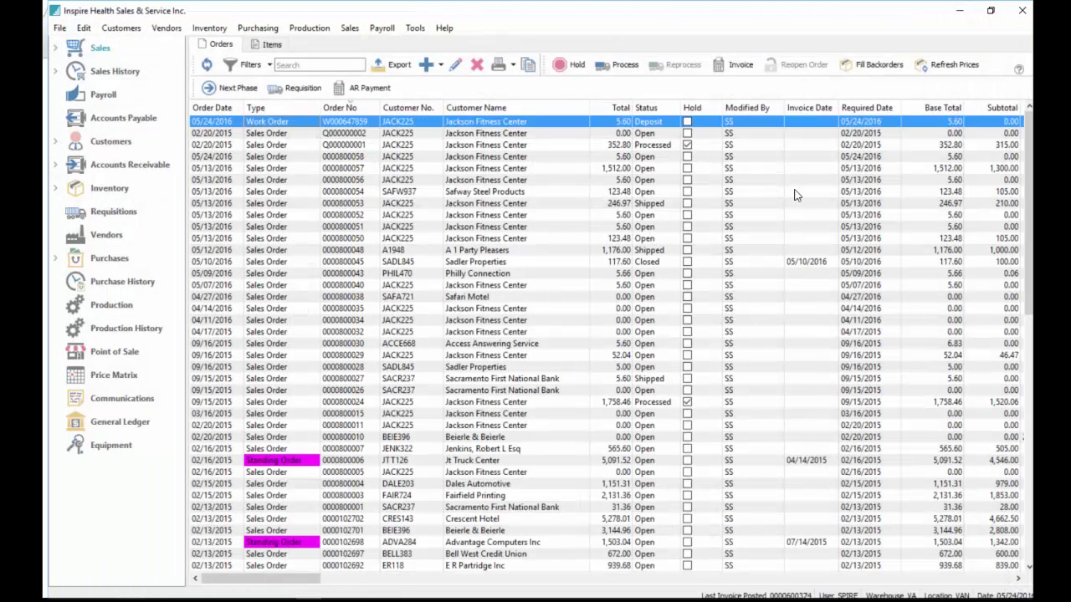
click(249, 133)
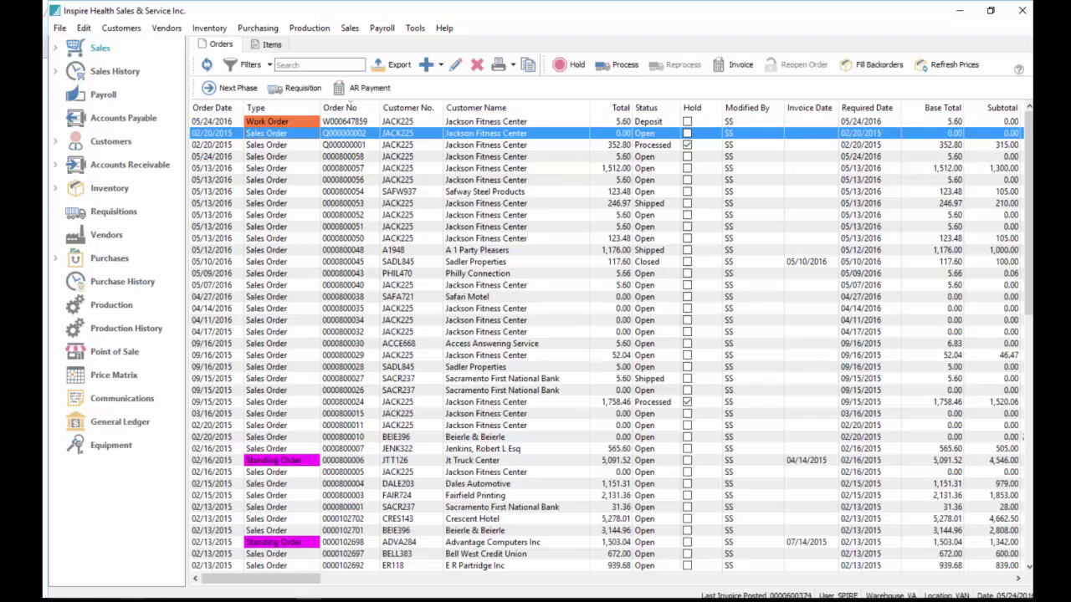